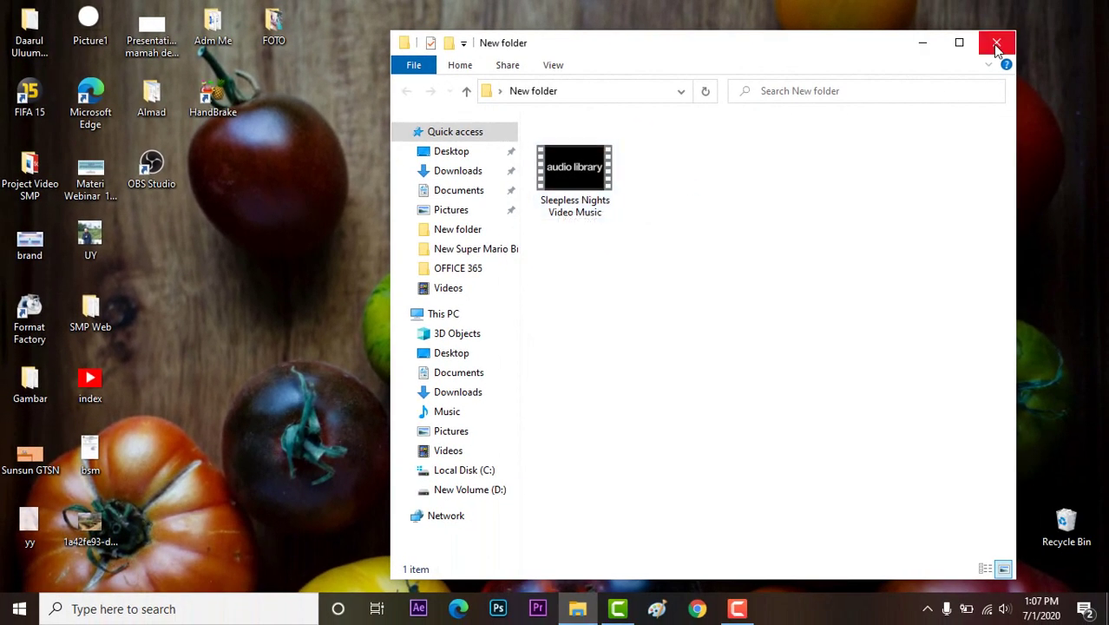
# - Close the folder window, move the Format Factory shortcut beside New folder on the desktop, and launch Format Factory
pyautogui.click(996, 45)
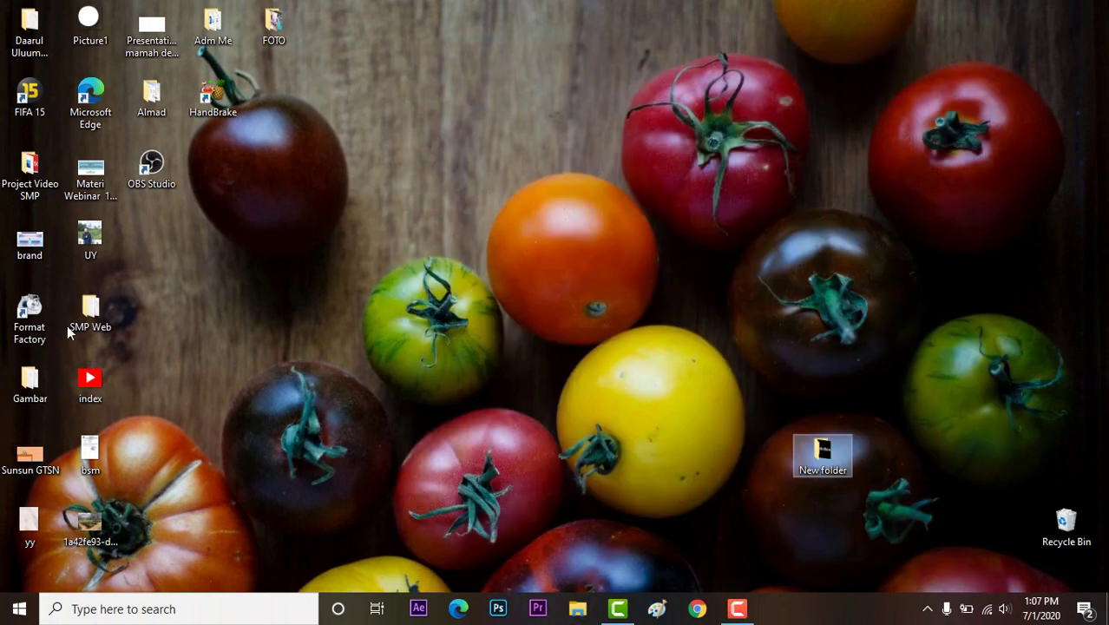
pyautogui.moveTo(30, 319); pyautogui.dragTo(765, 390)
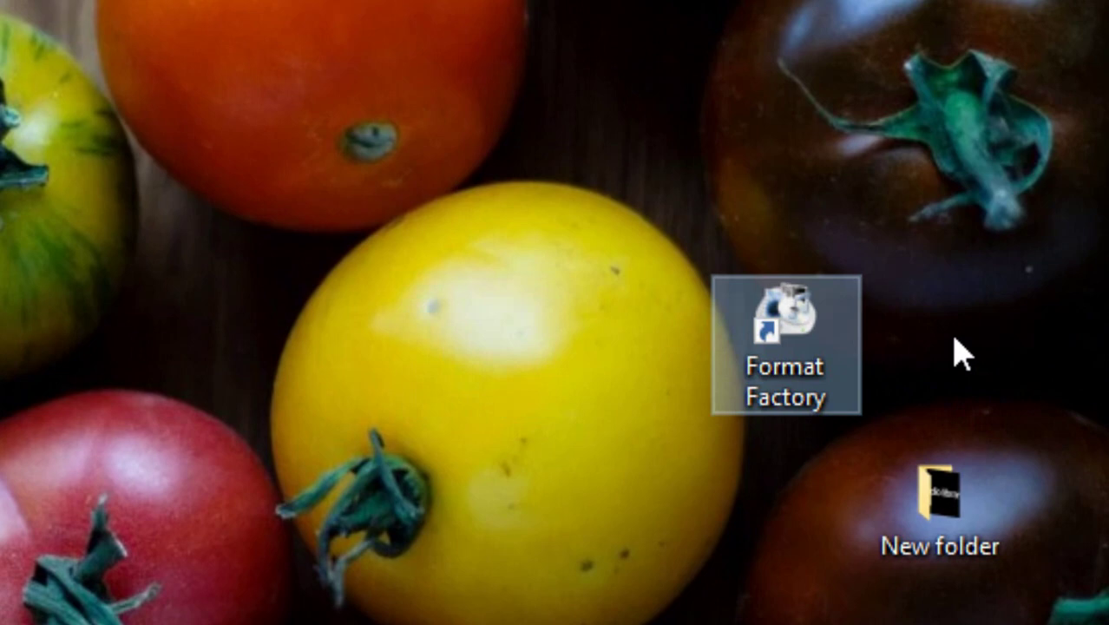
pyautogui.doubleClick(805, 357)
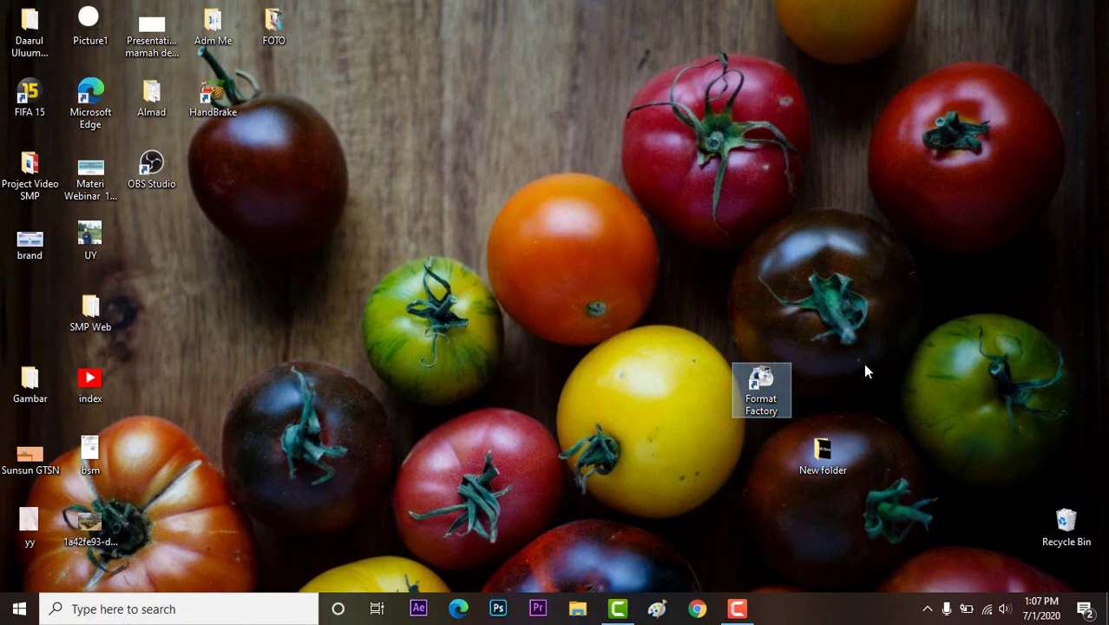
pyautogui.click(867, 391)
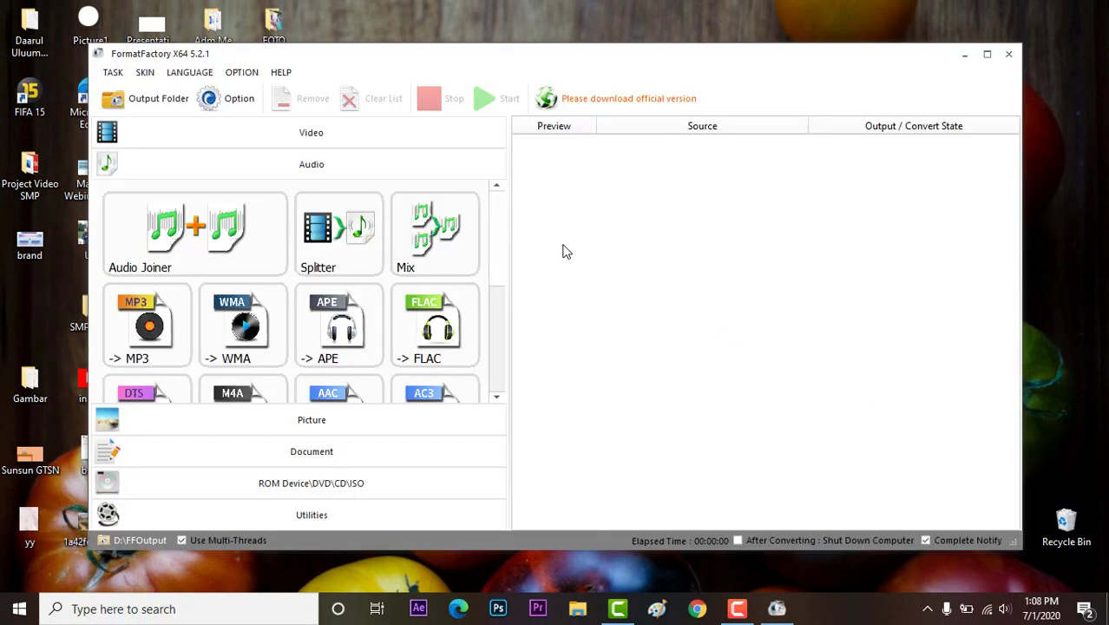
# - Examine the conversion formats and tools offered in the Audio, Video, Picture and Document categories
pyautogui.scroll(-3, 502, 319)
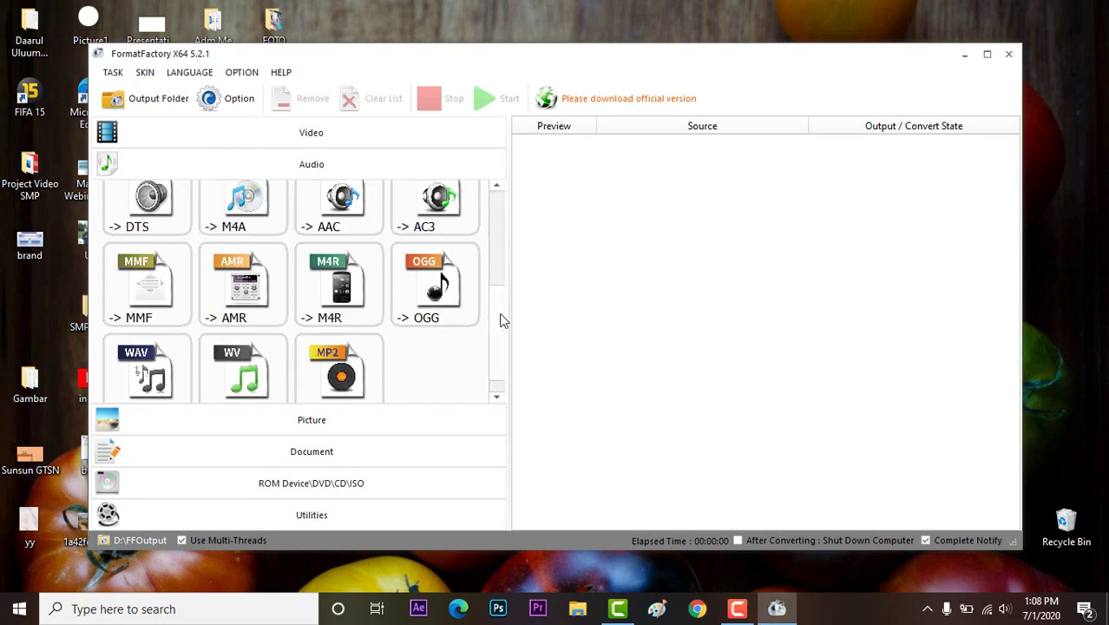
pyautogui.scroll(3, 506, 209)
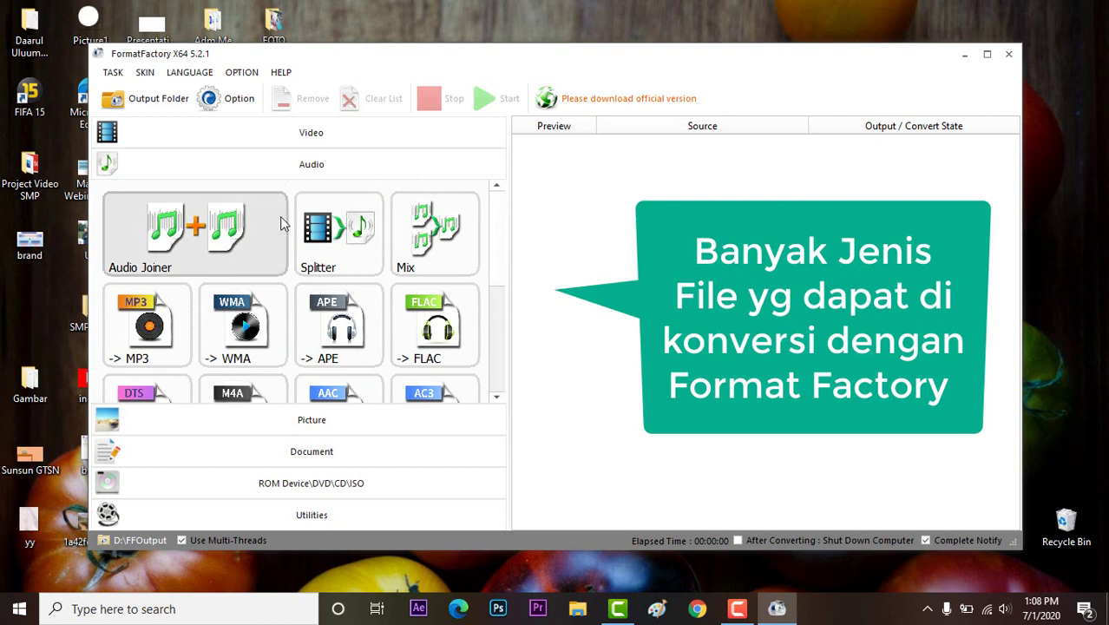
pyautogui.click(311, 133)
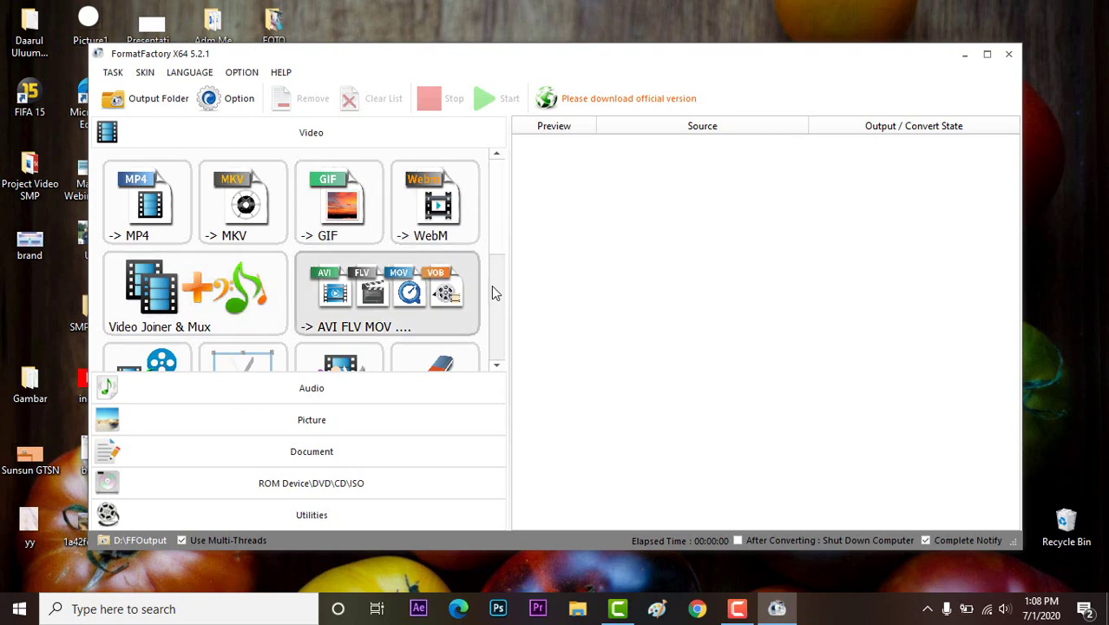
pyautogui.moveTo(498, 221); pyautogui.dragTo(506, 258)
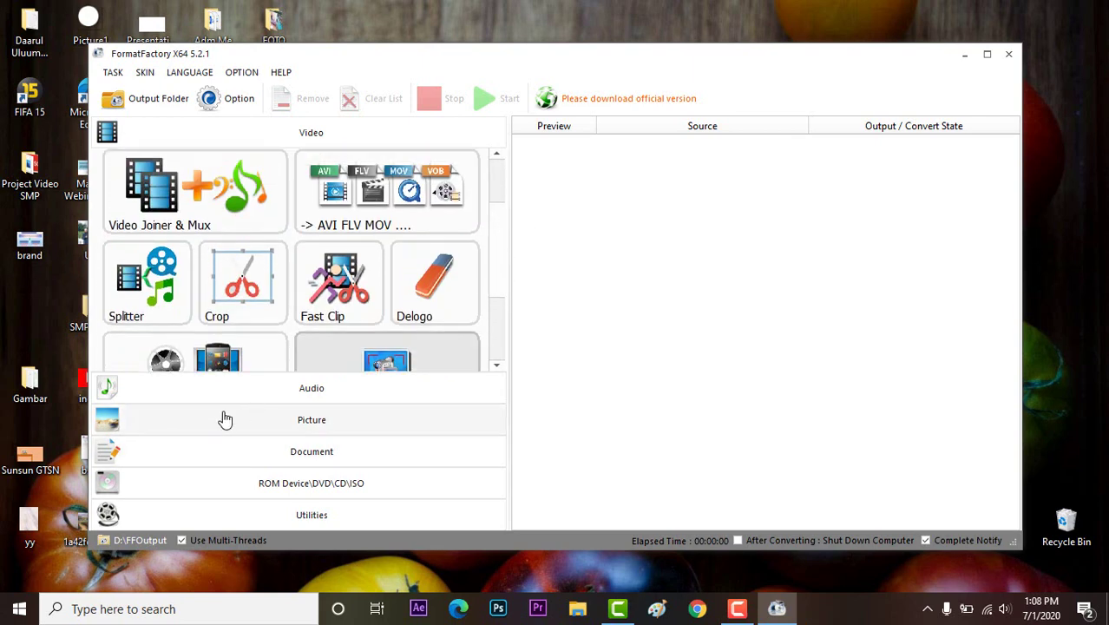
pyautogui.click(264, 394)
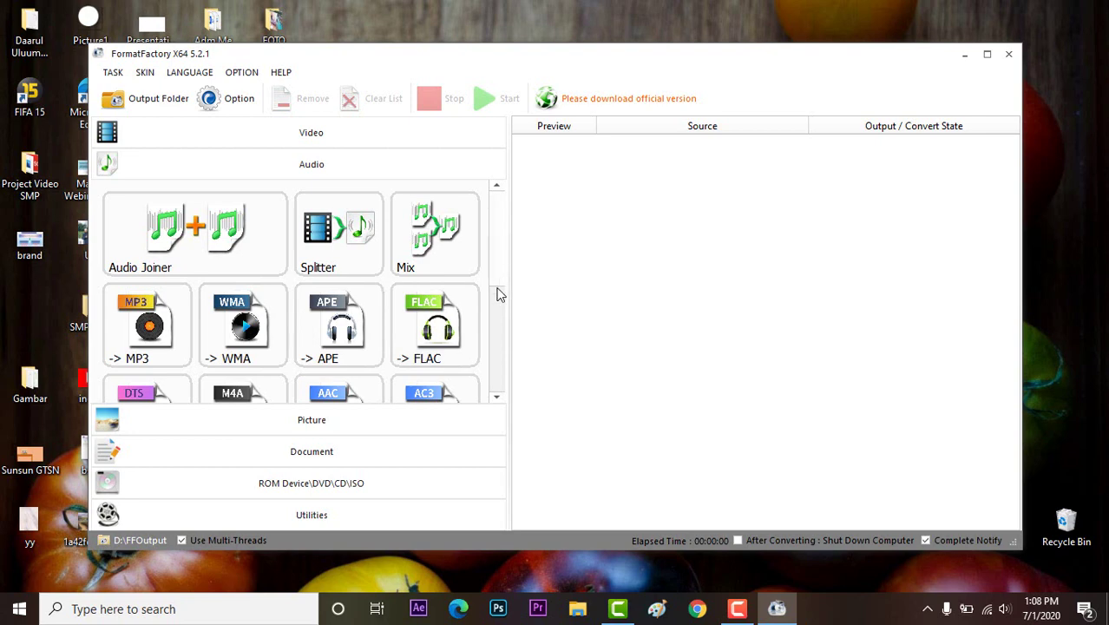
pyautogui.click(392, 427)
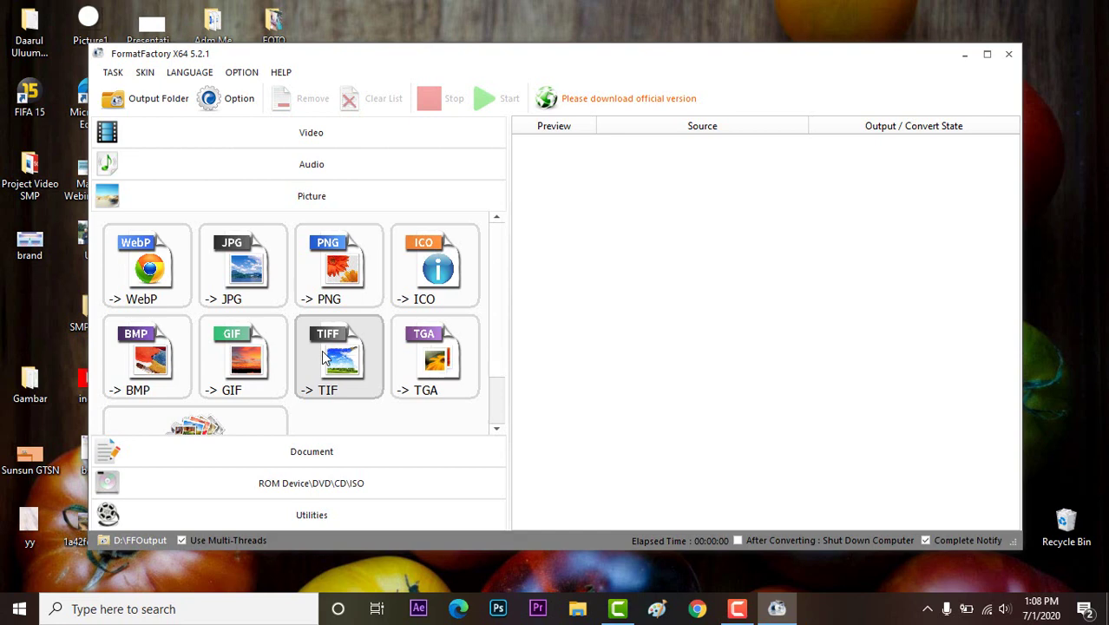
pyautogui.click(300, 459)
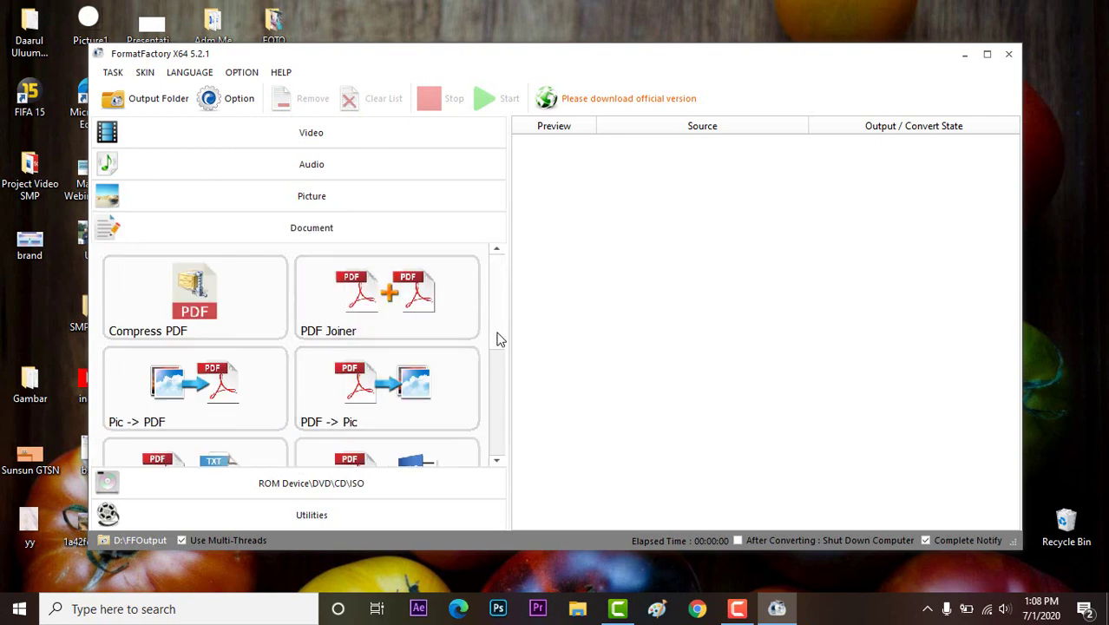
pyautogui.scroll(-3, 496, 401)
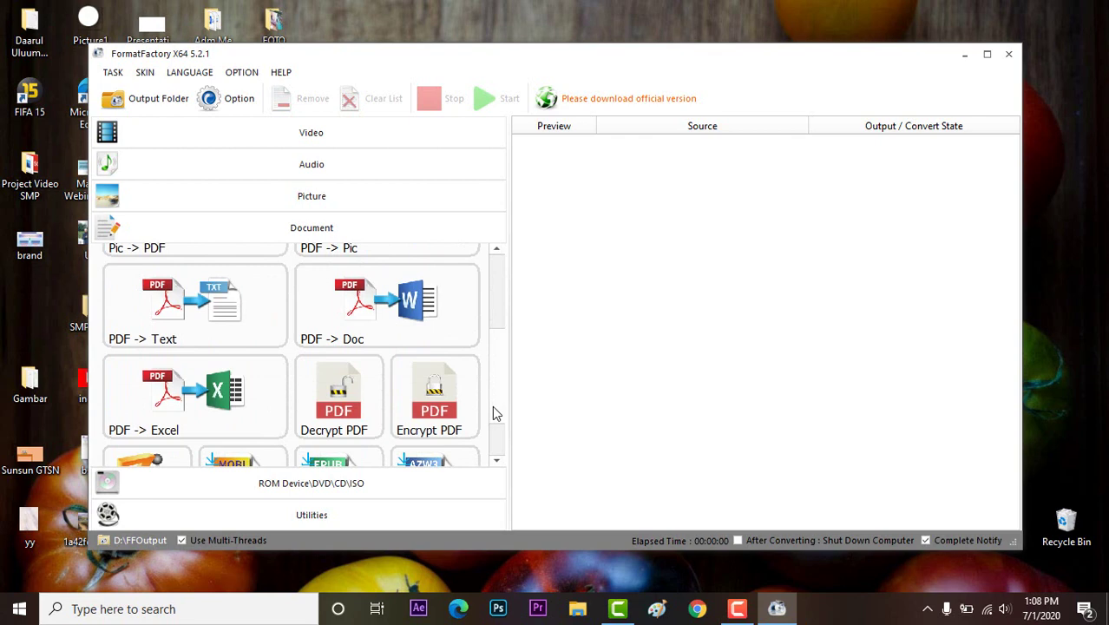
pyautogui.scroll(-2, 494, 408)
pyautogui.scroll(5, 505, 367)
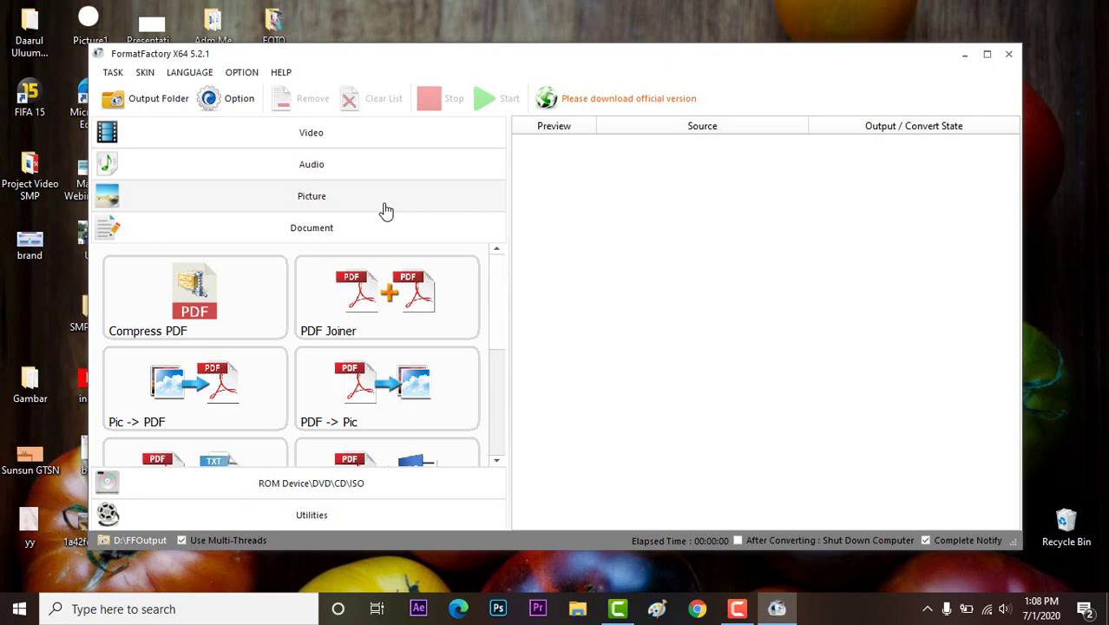
# - Return to the Video category and look through its conversion formats and editing tools
pyautogui.click(319, 141)
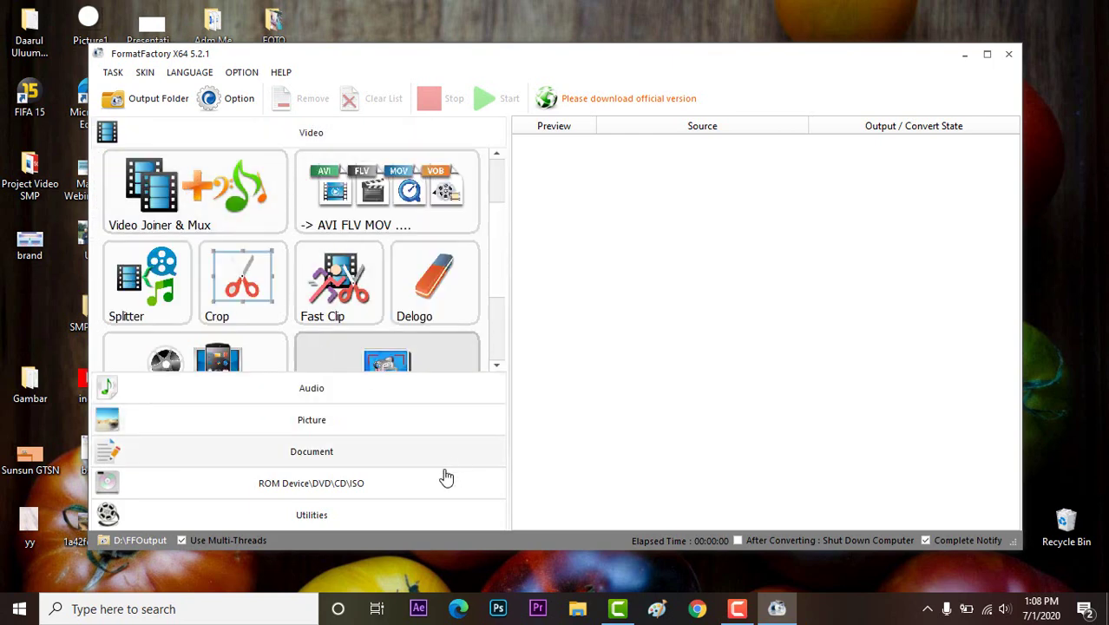
pyautogui.scroll(-2, 500, 275)
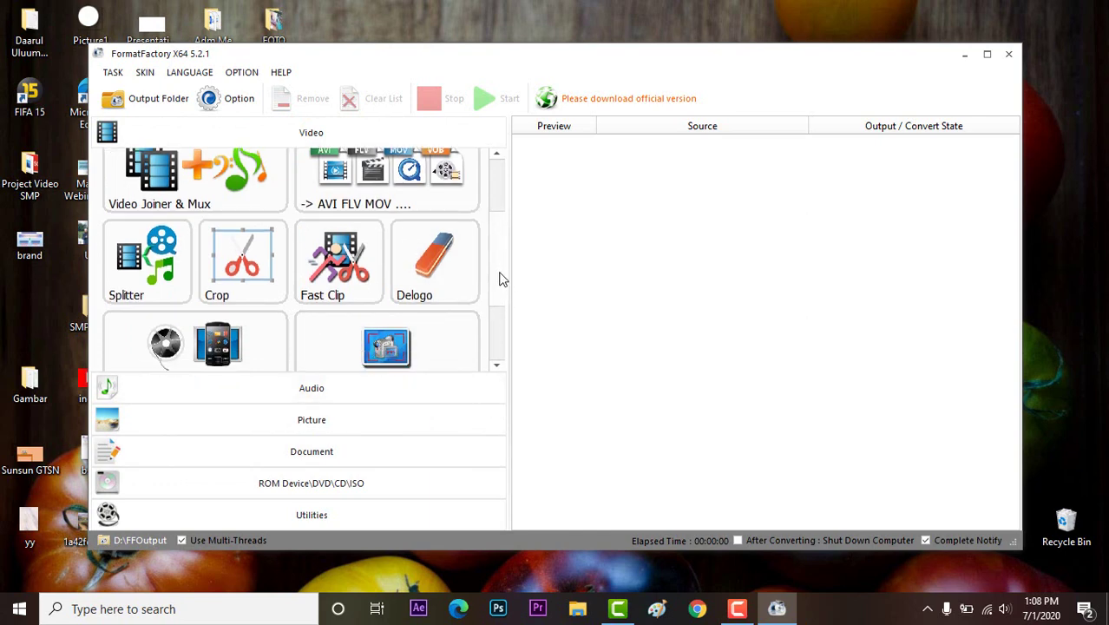
pyautogui.scroll(3, 496, 249)
pyautogui.scroll(1, 499, 247)
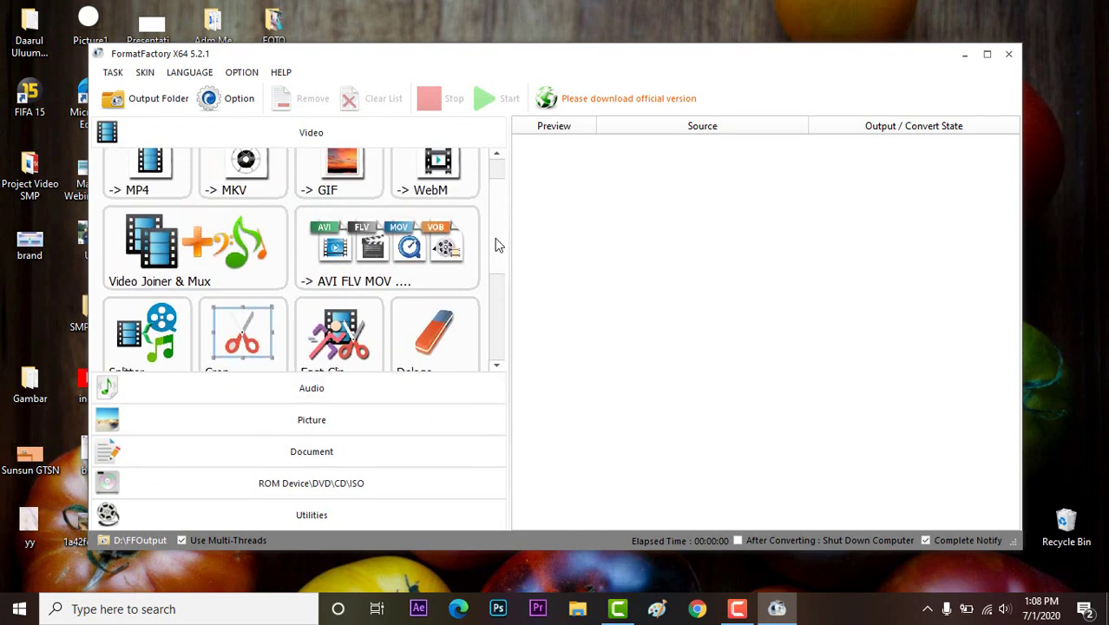
pyautogui.scroll(2, 497, 230)
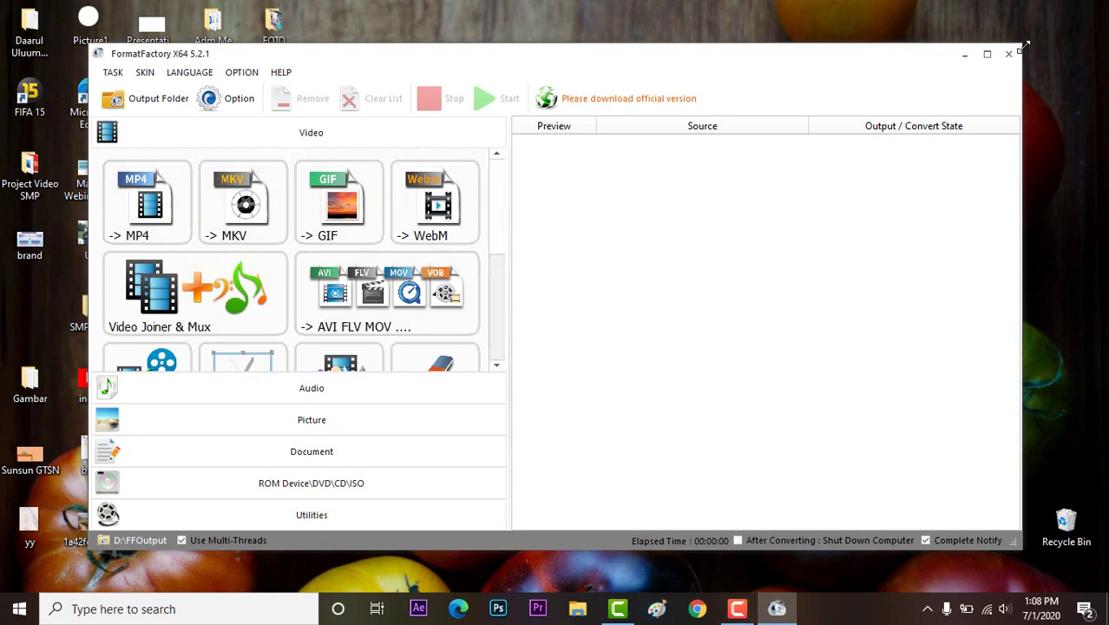
# - Shrink the Format Factory window to uncover New folder on the desktop, and check the folder's video file
pyautogui.moveTo(1023, 45); pyautogui.dragTo(771, 90)
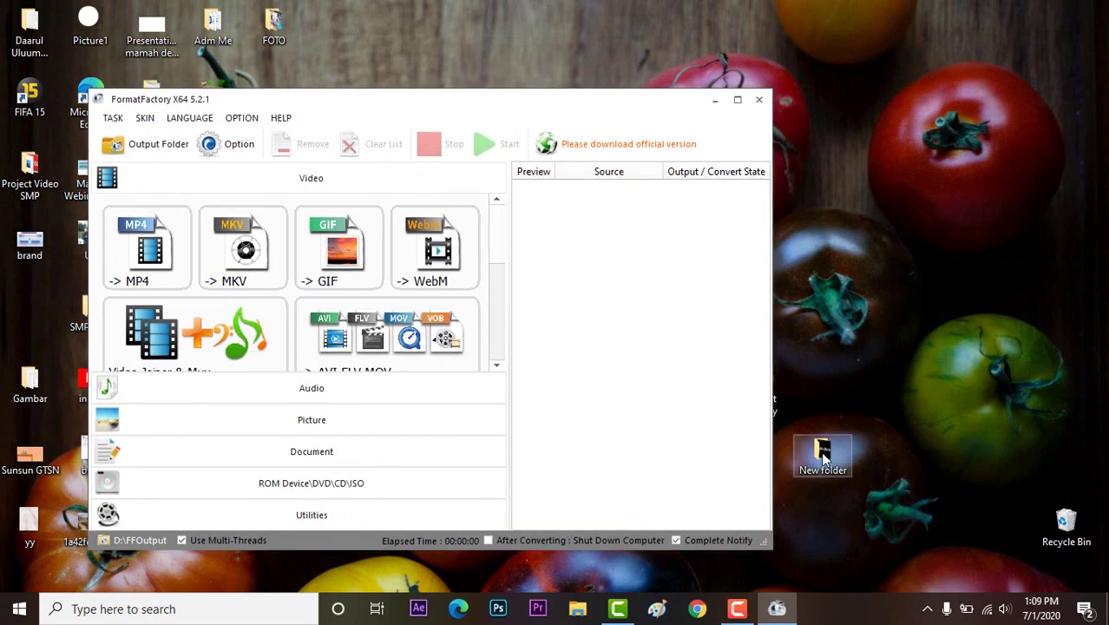
pyautogui.doubleClick(823, 452)
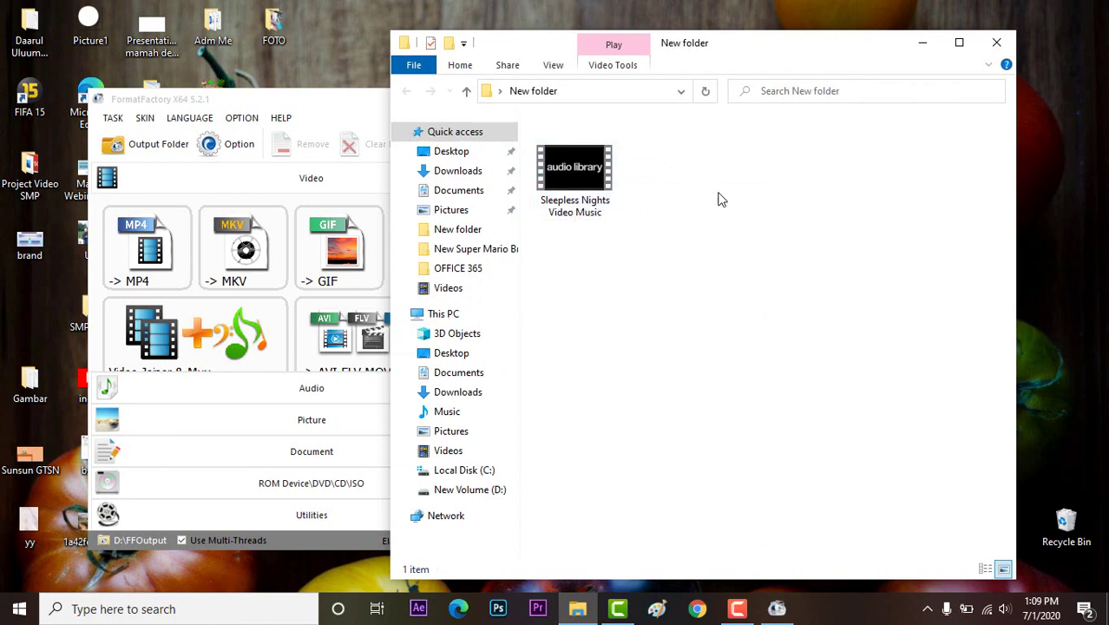
pyautogui.click(996, 43)
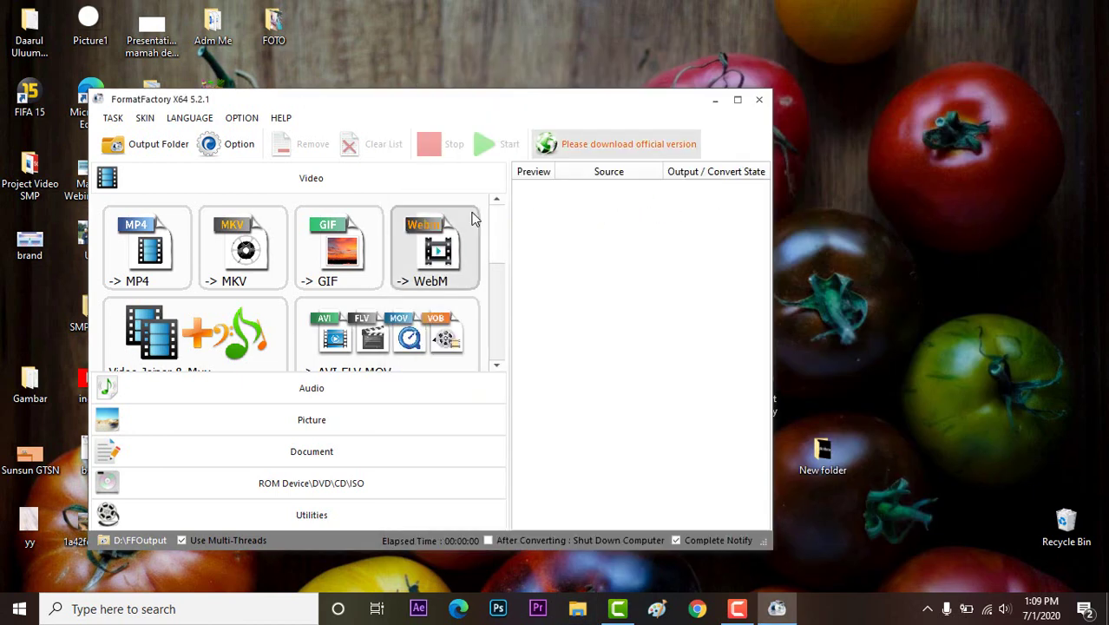
# - Open the conversion setup for turning videos into MP4
pyautogui.click(118, 263)
pyautogui.click(118, 264)
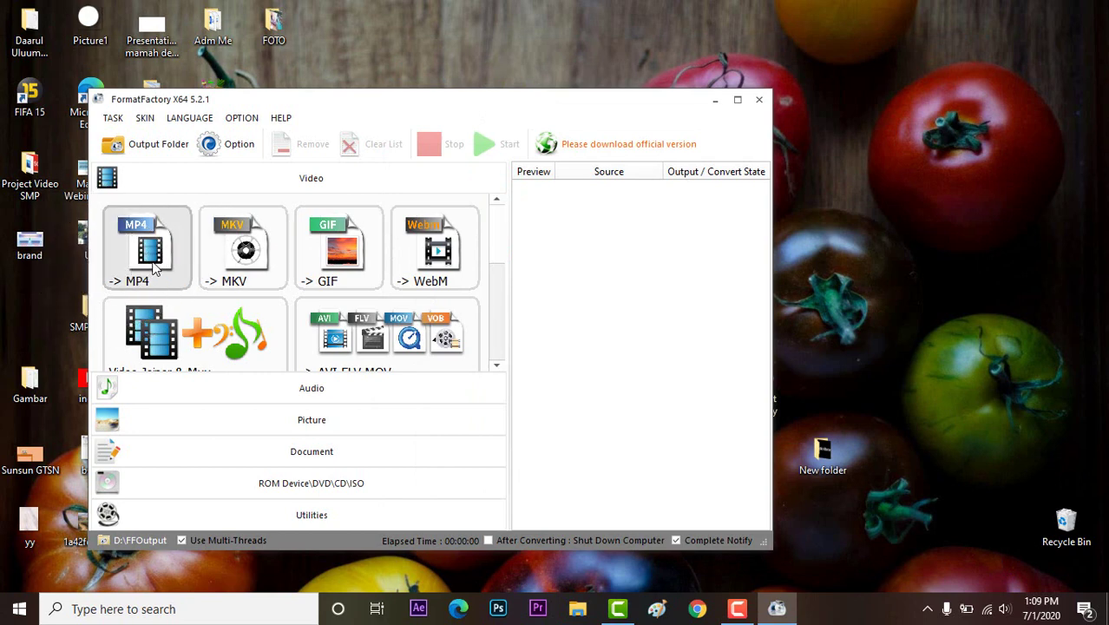
pyautogui.click(153, 269)
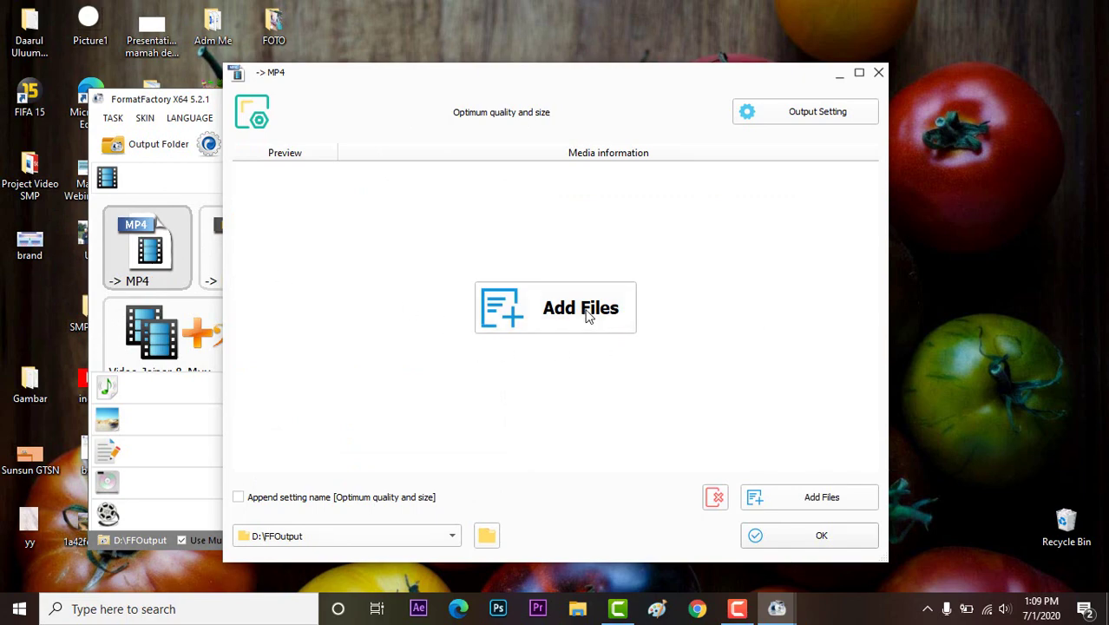
# - Try to drop the Sleepless Nights Video Music file from its folder window into the MP4 conversion setup
pyautogui.click(586, 316)
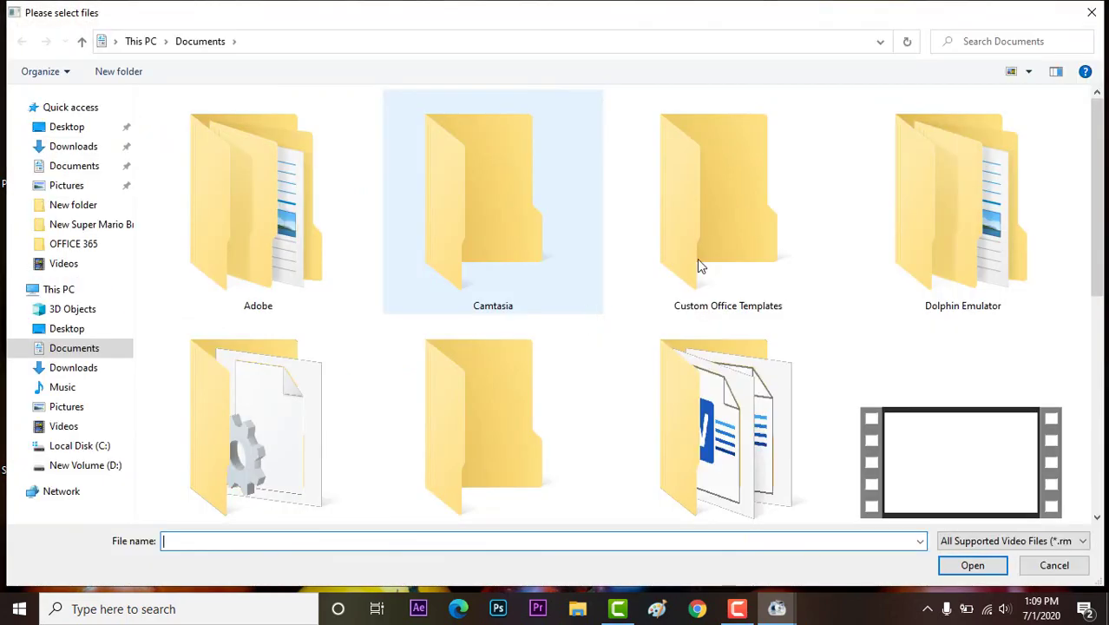
pyautogui.click(1092, 12)
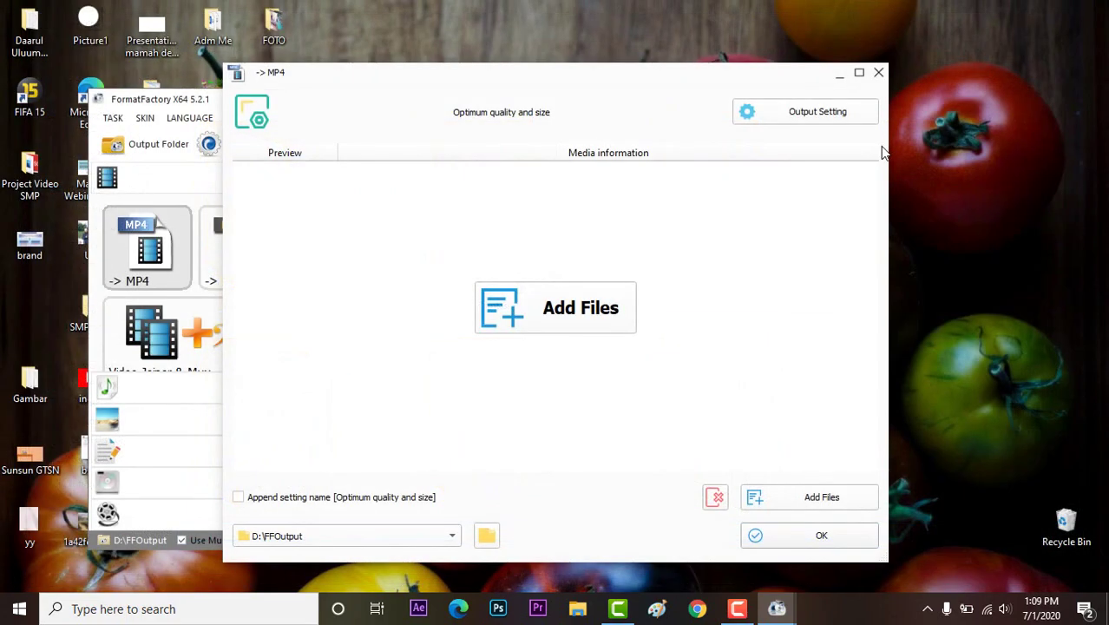
pyautogui.moveTo(751, 77); pyautogui.dragTo(550, 24)
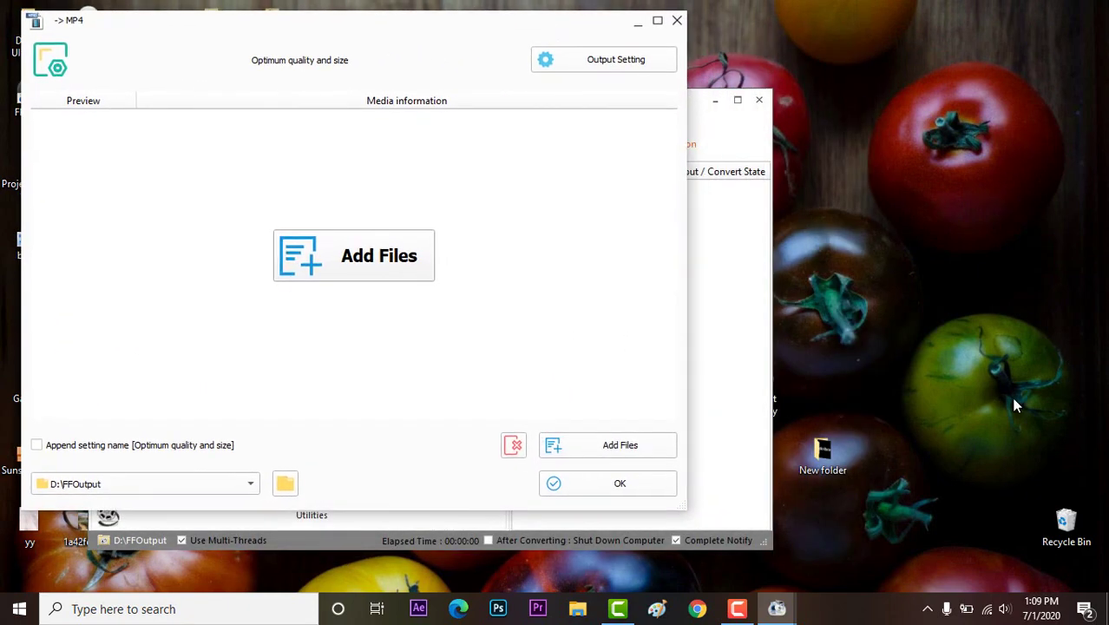
pyautogui.doubleClick(839, 452)
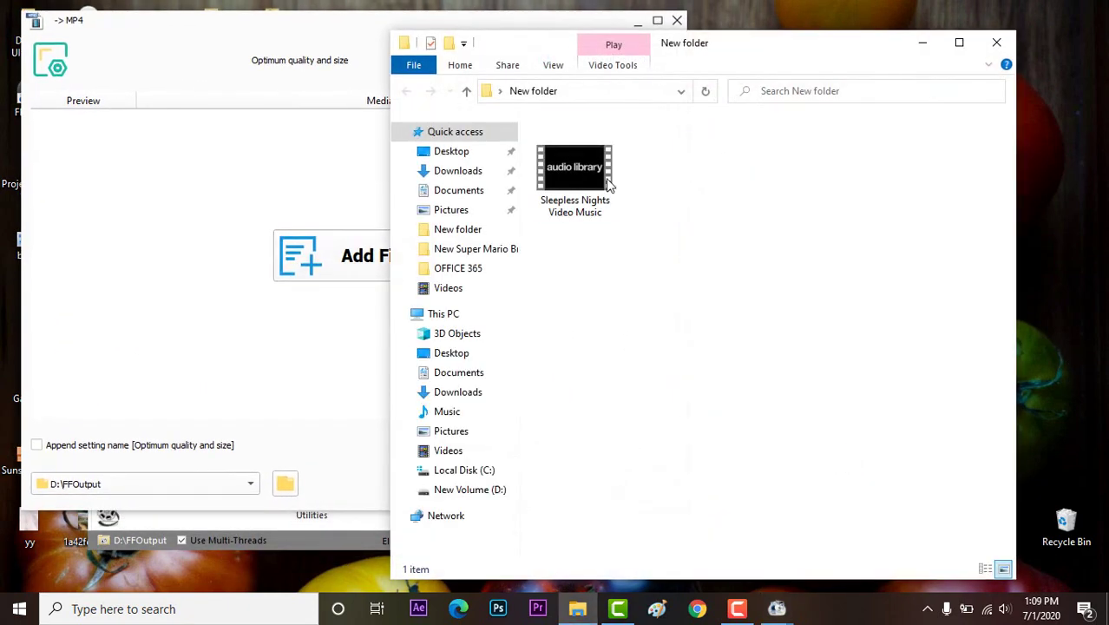
pyautogui.moveTo(608, 185); pyautogui.dragTo(296, 252)
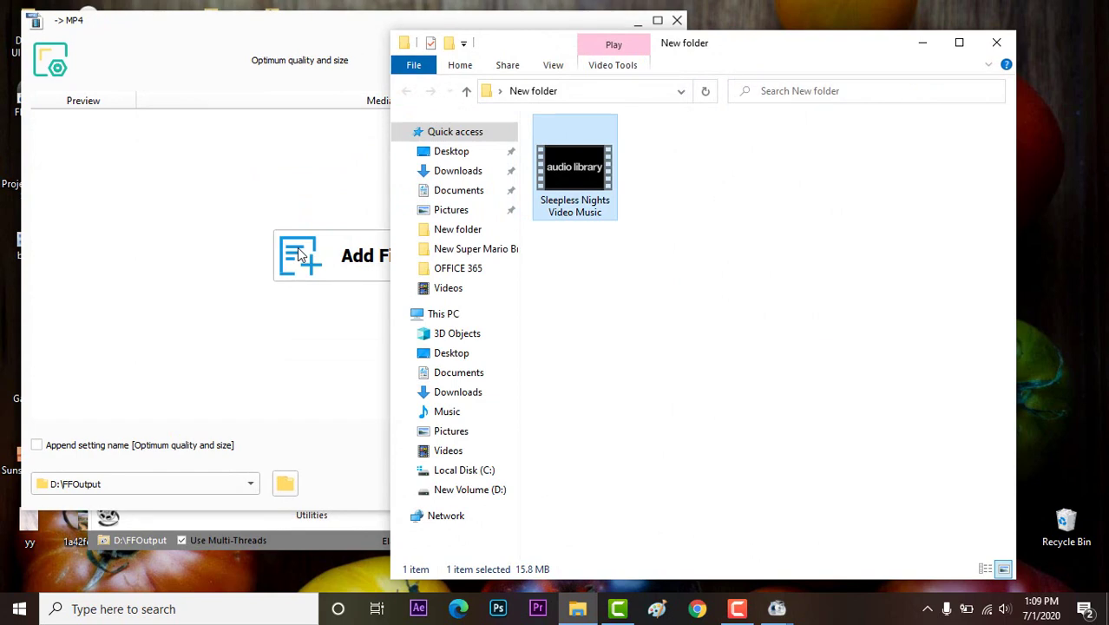
pyautogui.click(350, 222)
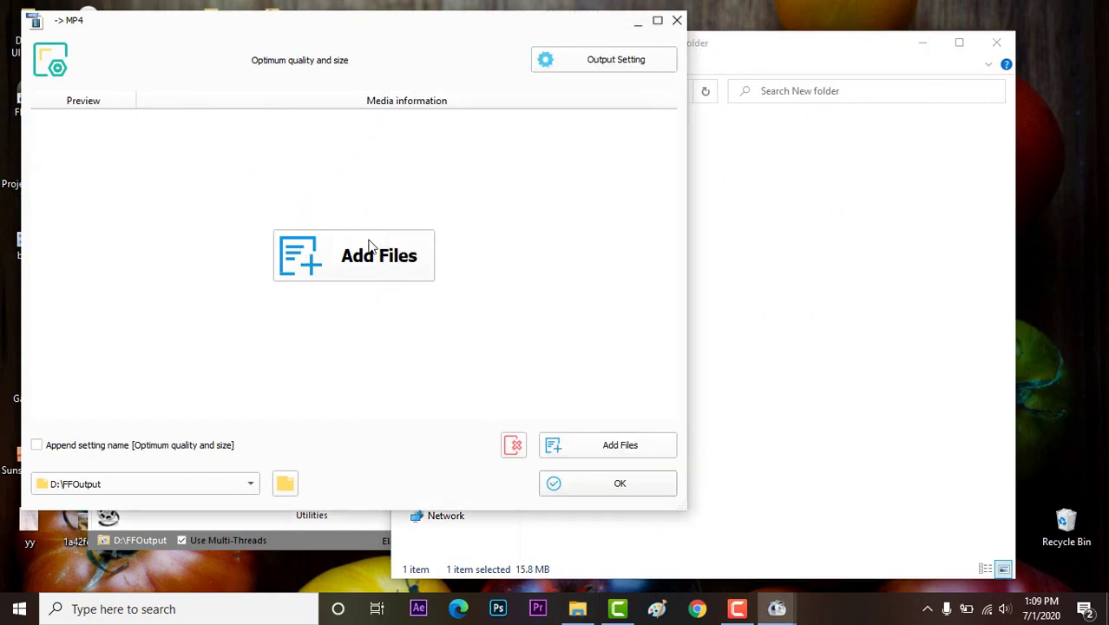
pyautogui.click(377, 250)
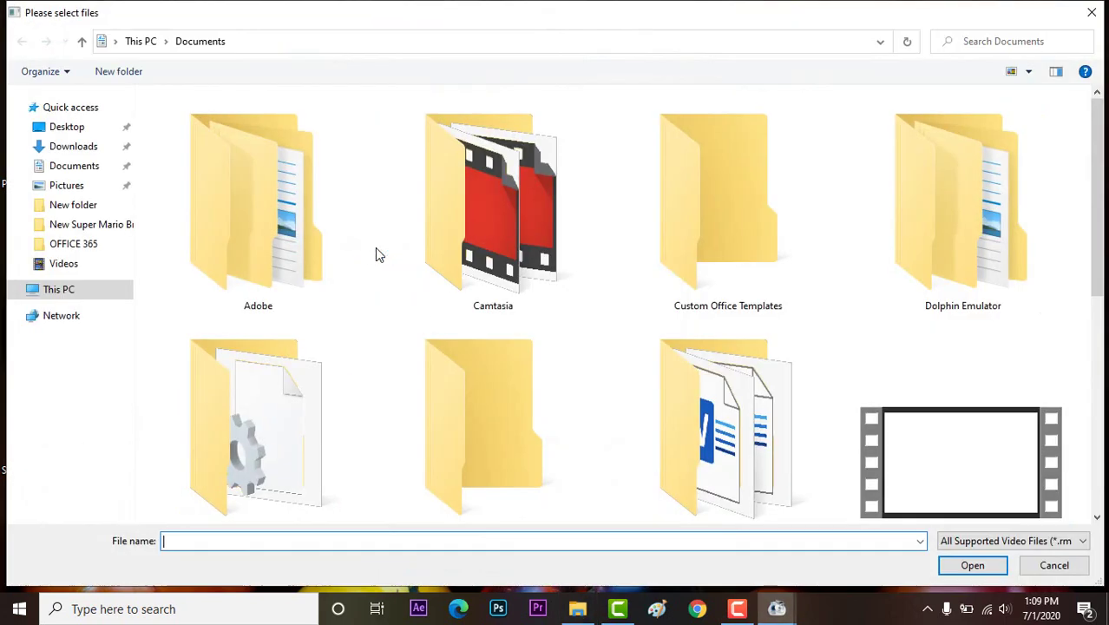
pyautogui.click(1091, 12)
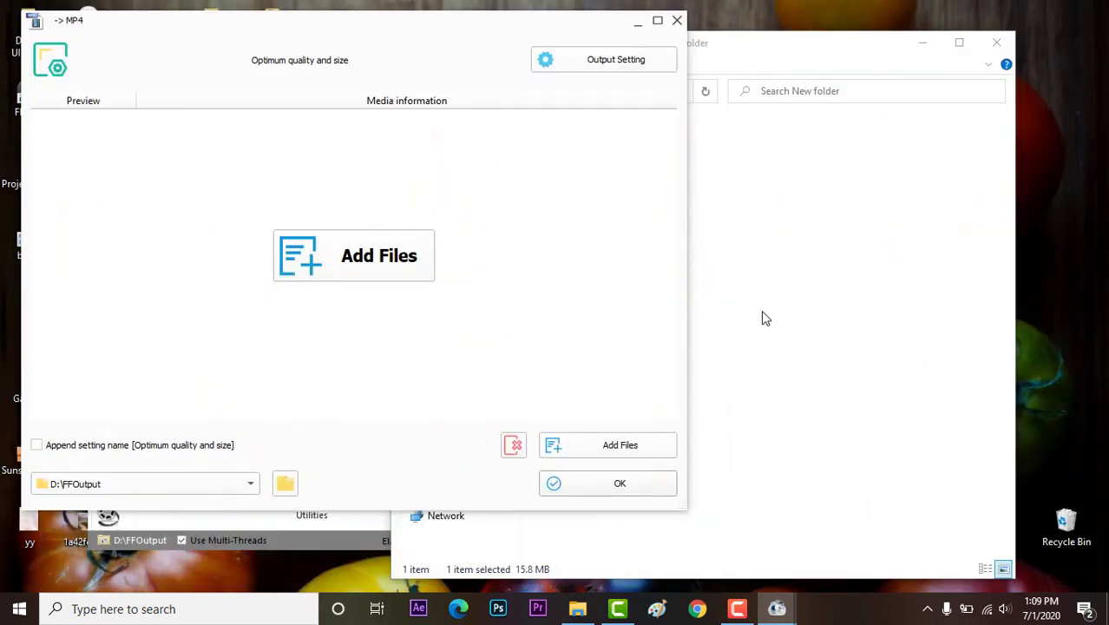
pyautogui.click(770, 342)
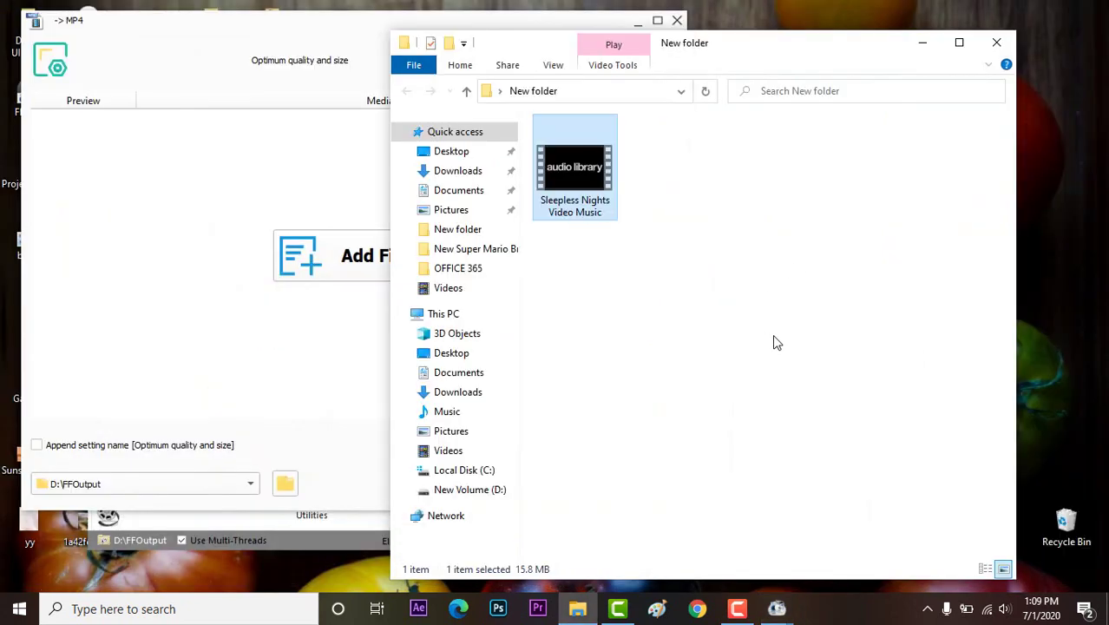
pyautogui.click(998, 43)
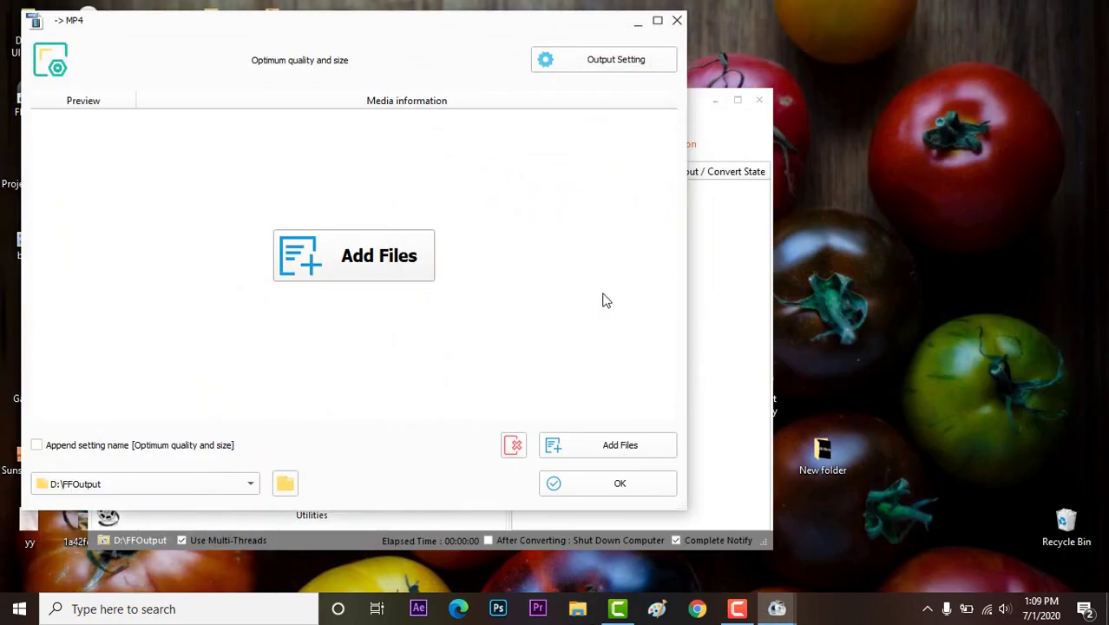
# - Add the Sleepless Nights Video Music file from the desktop's New folder to the MP4 conversion list
pyautogui.click(368, 252)
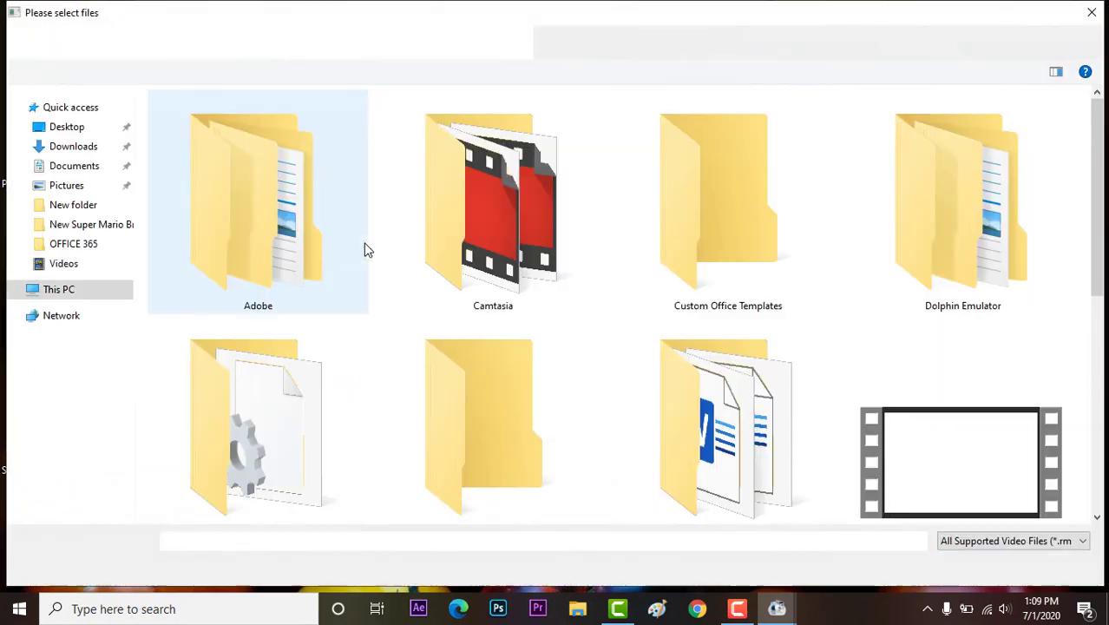
pyautogui.click(87, 130)
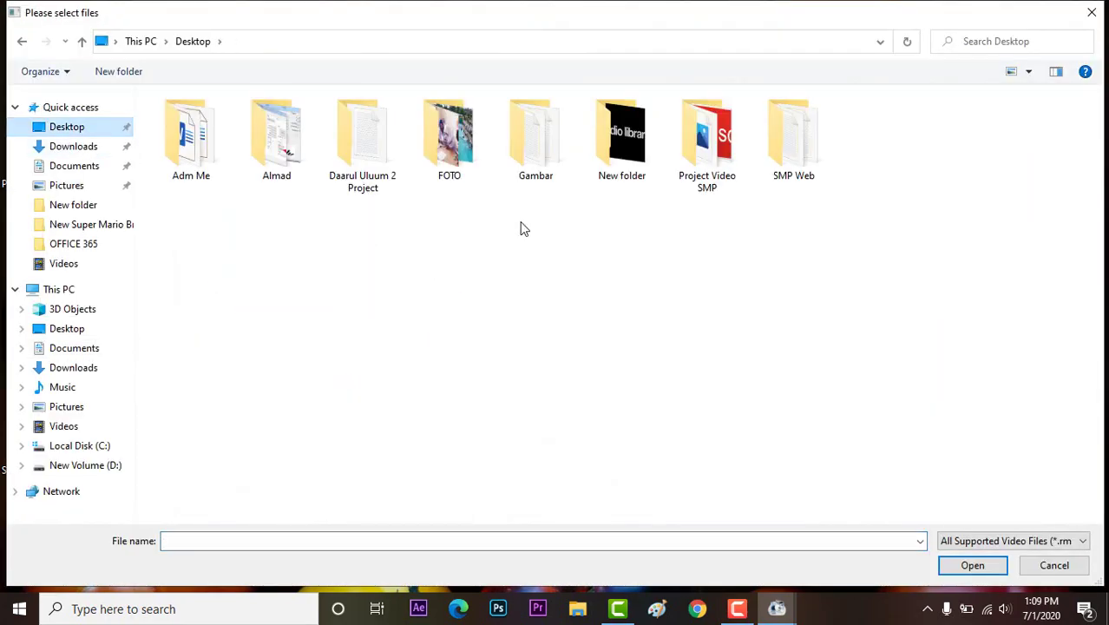
pyautogui.doubleClick(639, 177)
pyautogui.doubleClick(222, 171)
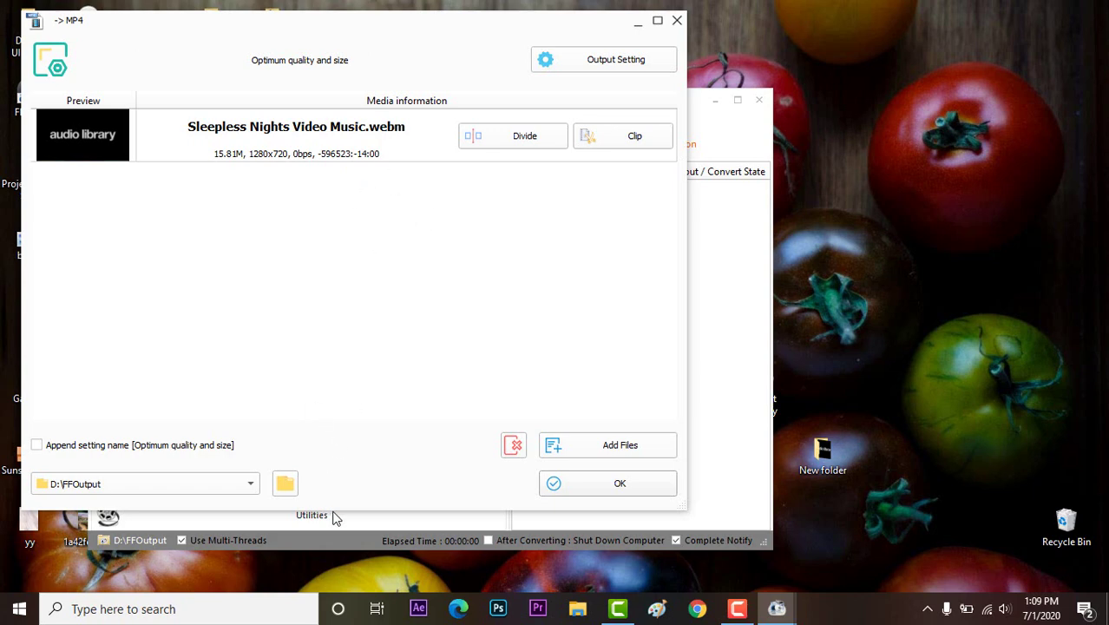
# - Set the output folder to New folder on the Desktop and add the MP4 conversion to the task list
pyautogui.click(287, 494)
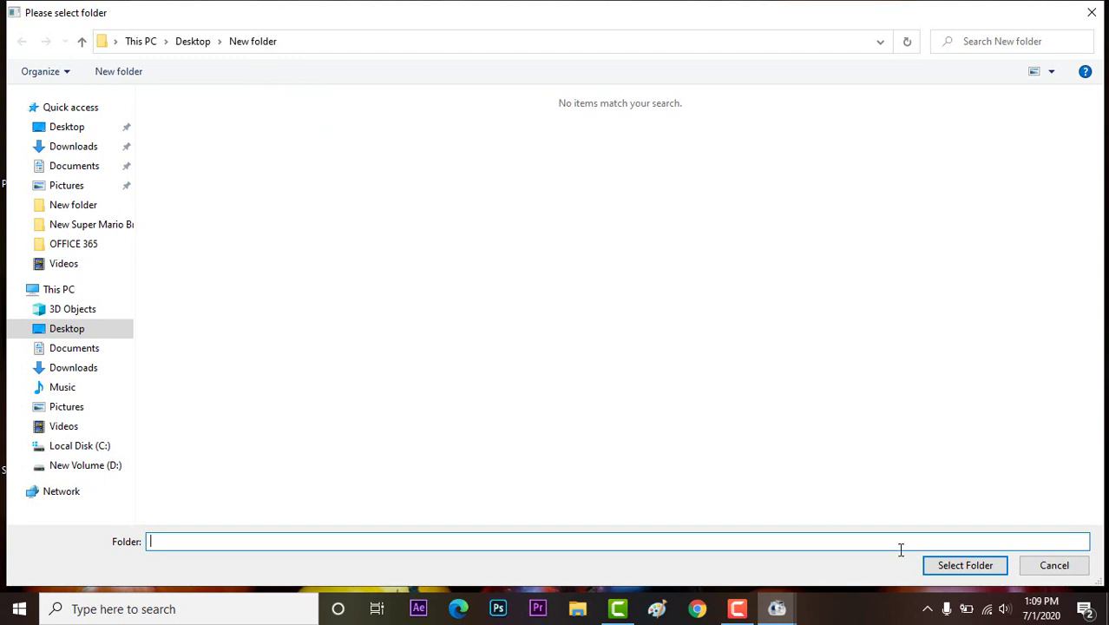
pyautogui.click(944, 565)
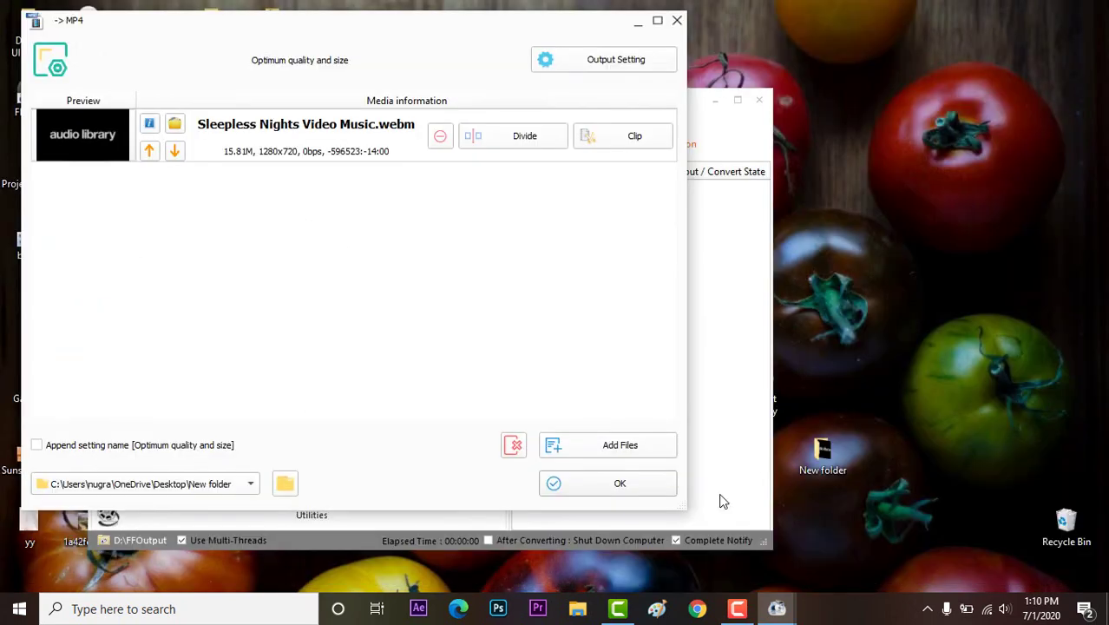
pyautogui.click(588, 482)
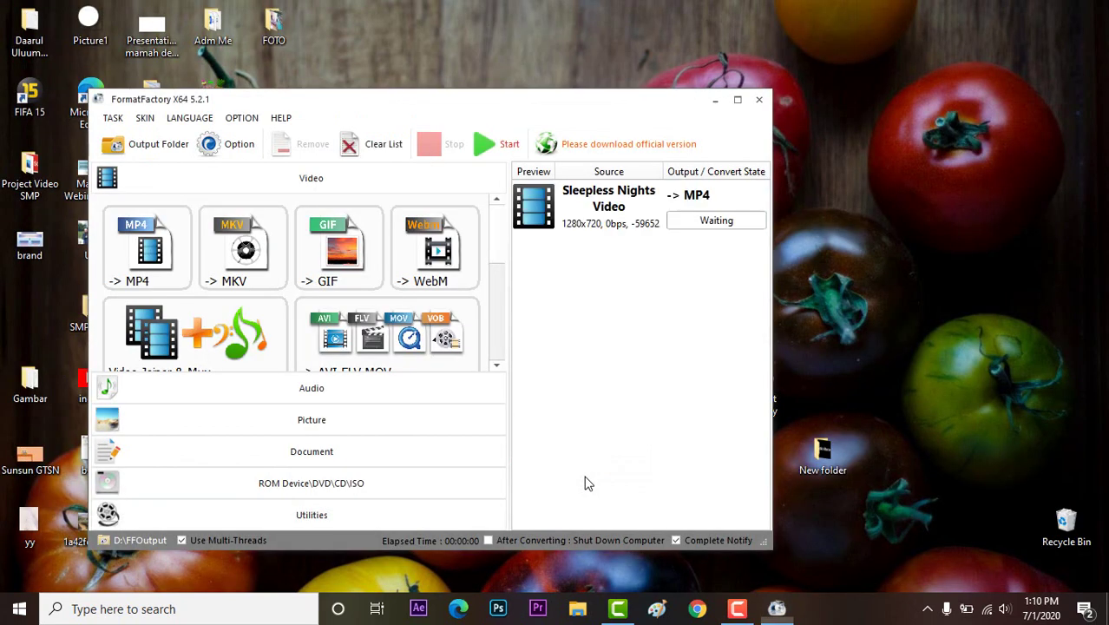
# - Run the queued MP4 conversion, widen the Format Factory window to show the task details, and dismiss the completion notification
pyautogui.click(493, 145)
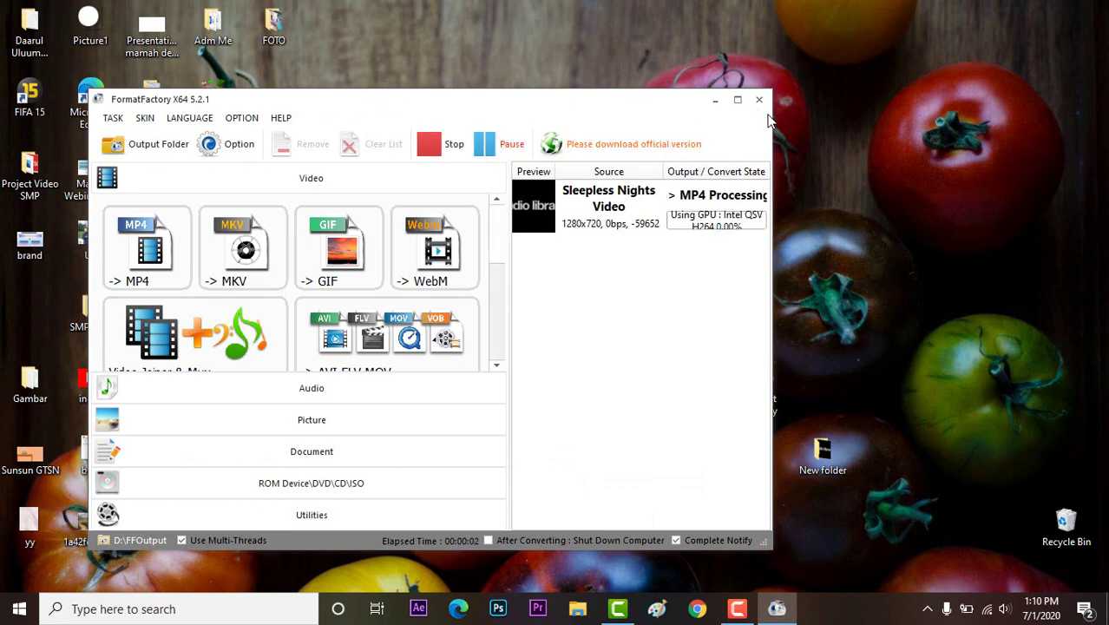
pyautogui.moveTo(770, 115); pyautogui.dragTo(985, 131)
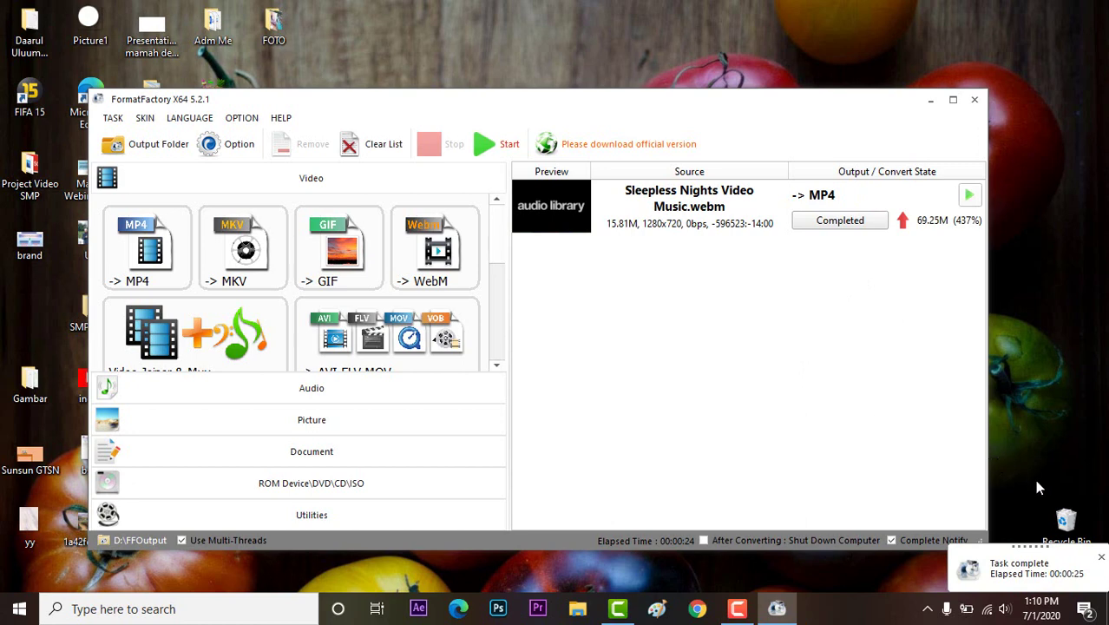
pyautogui.click(1102, 560)
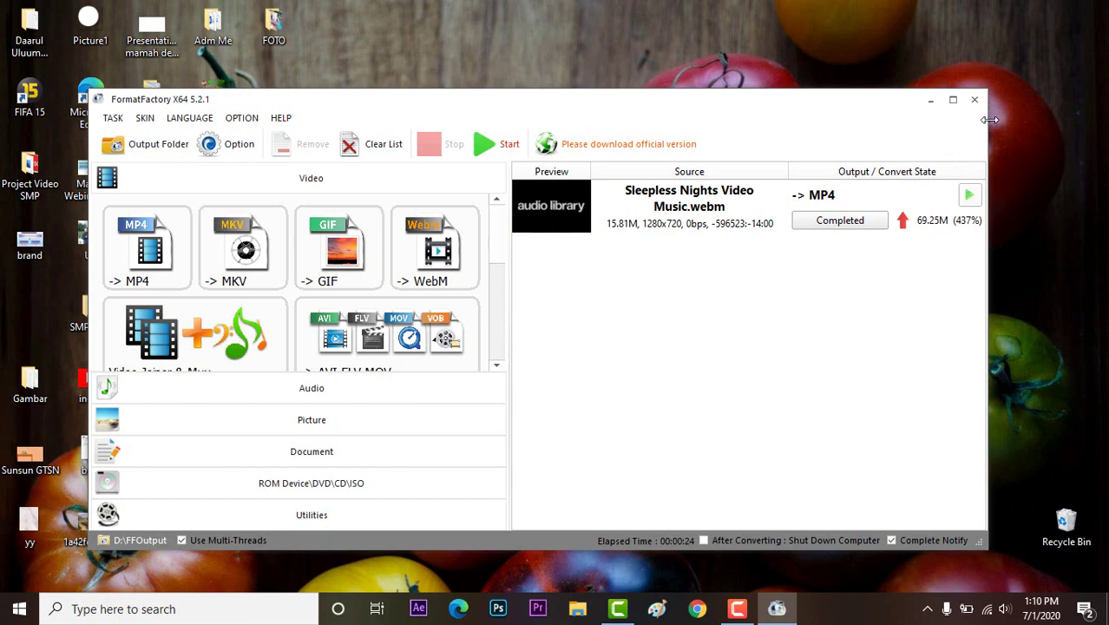
# - Narrow the Format Factory window and open New folder on the desktop to compare the original and converted video files
pyautogui.moveTo(989, 120); pyautogui.dragTo(663, 131)
pyautogui.click(821, 469)
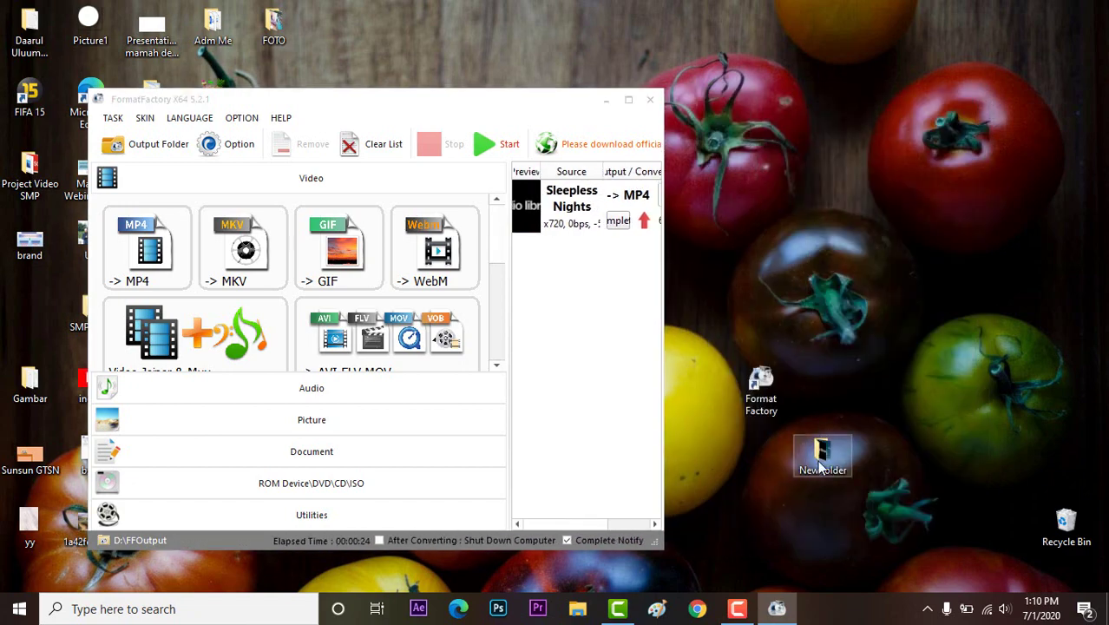
pyautogui.doubleClick(820, 468)
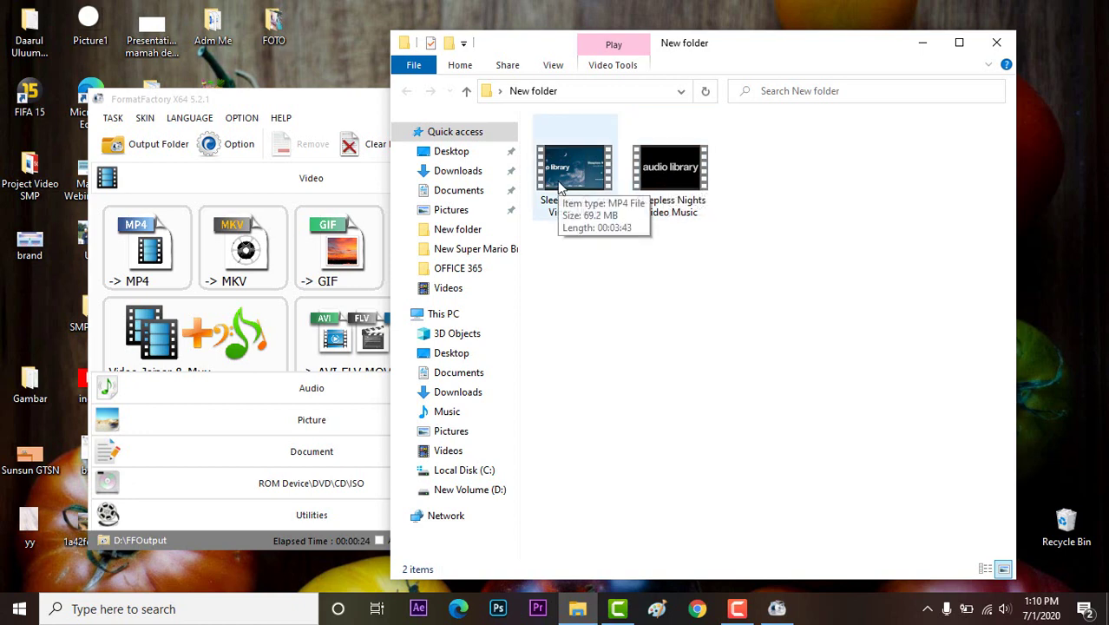
pyautogui.click(661, 173)
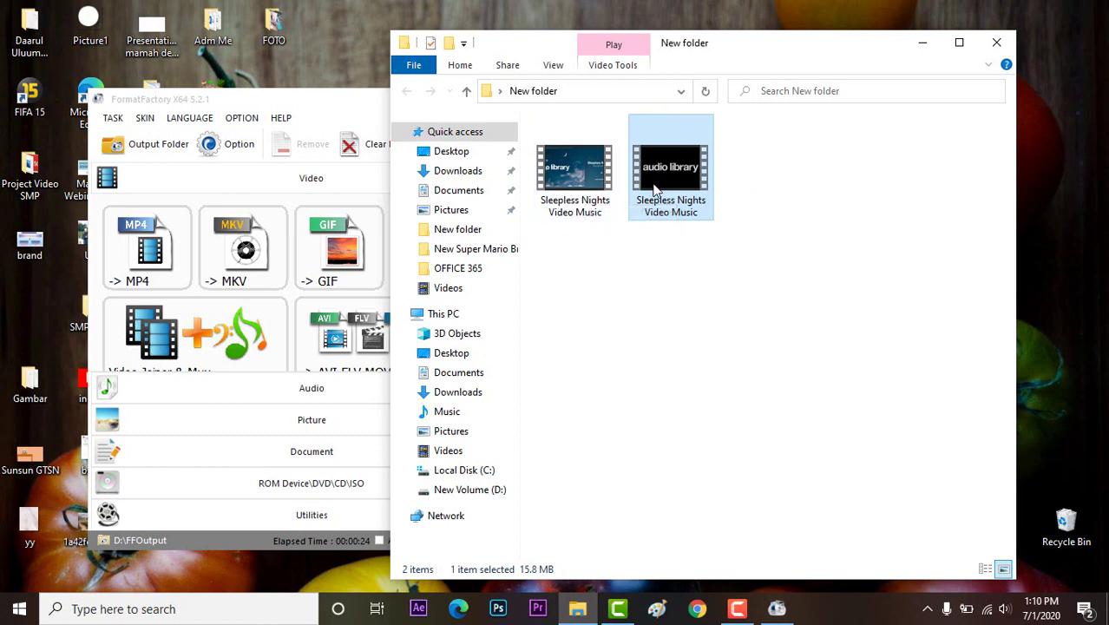
pyautogui.click(561, 189)
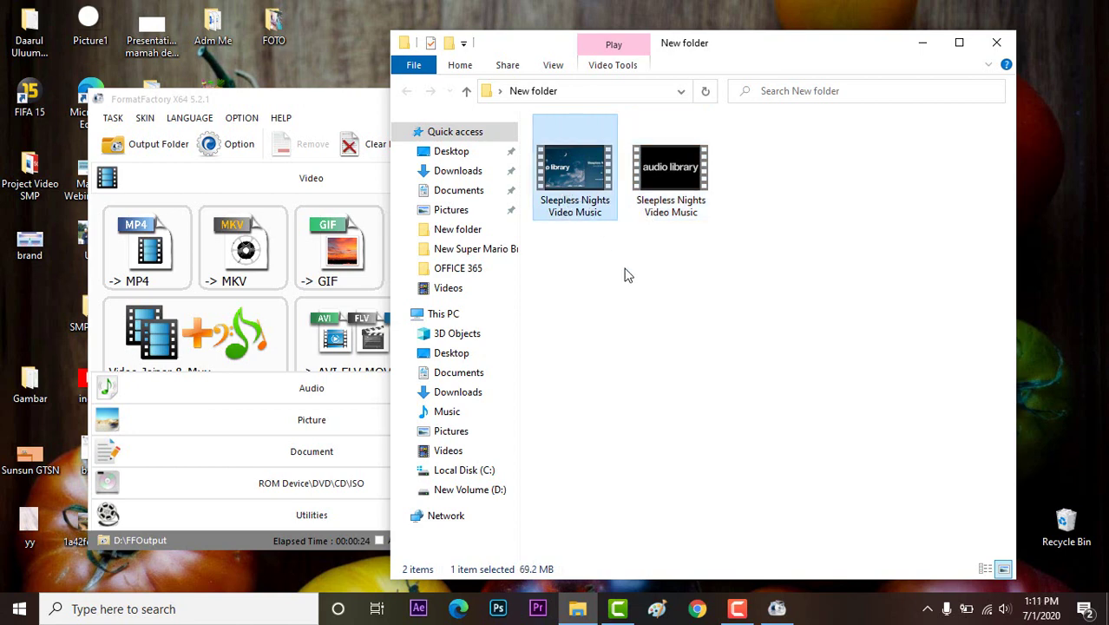
pyautogui.click(618, 252)
# - Play the converted MP4 video, skip ahead to about 0:22, and close the player
pyautogui.doubleClick(592, 179)
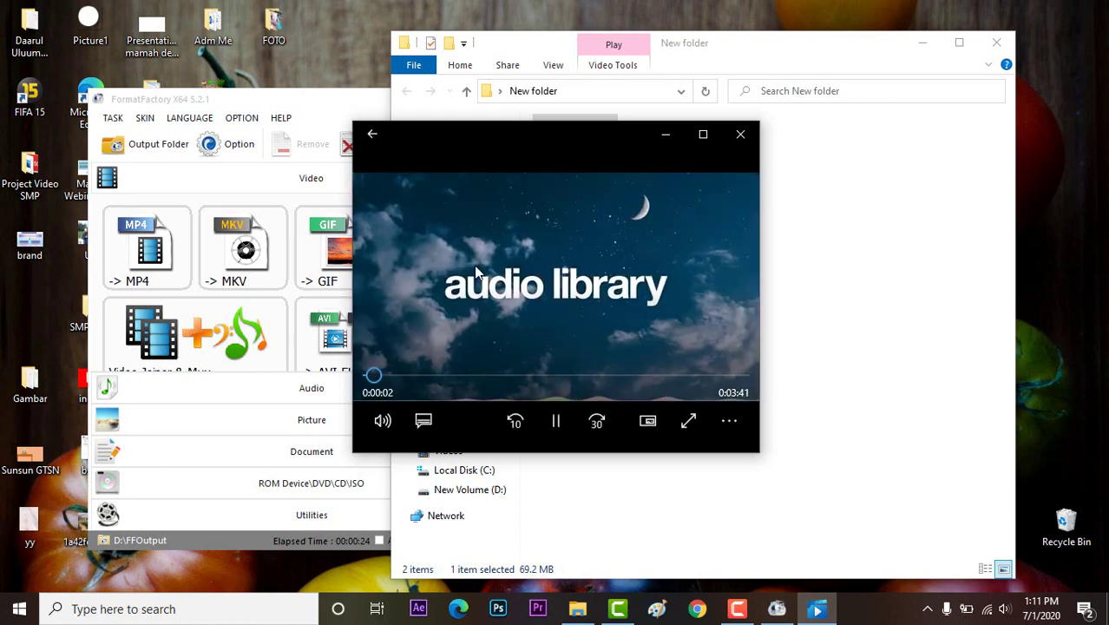
pyautogui.click(405, 377)
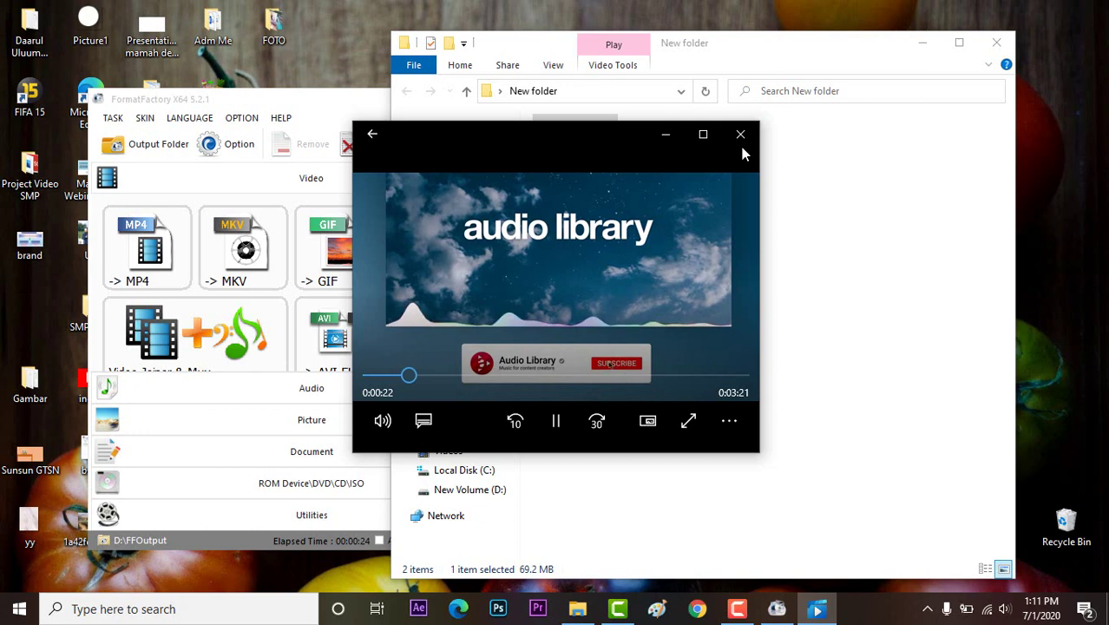
pyautogui.click(740, 136)
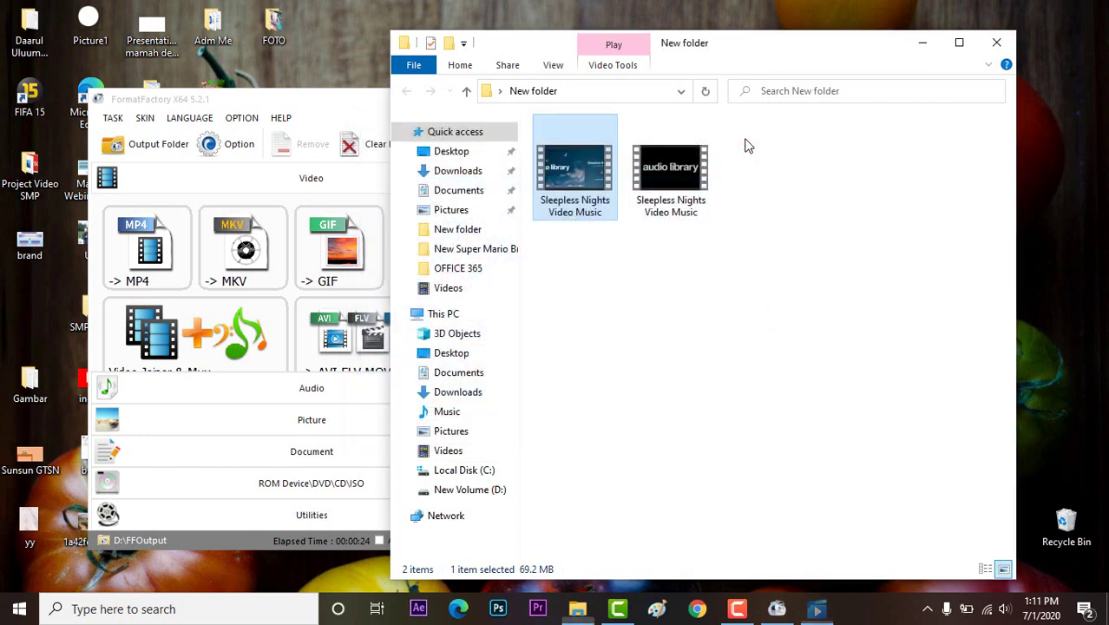
pyautogui.click(639, 292)
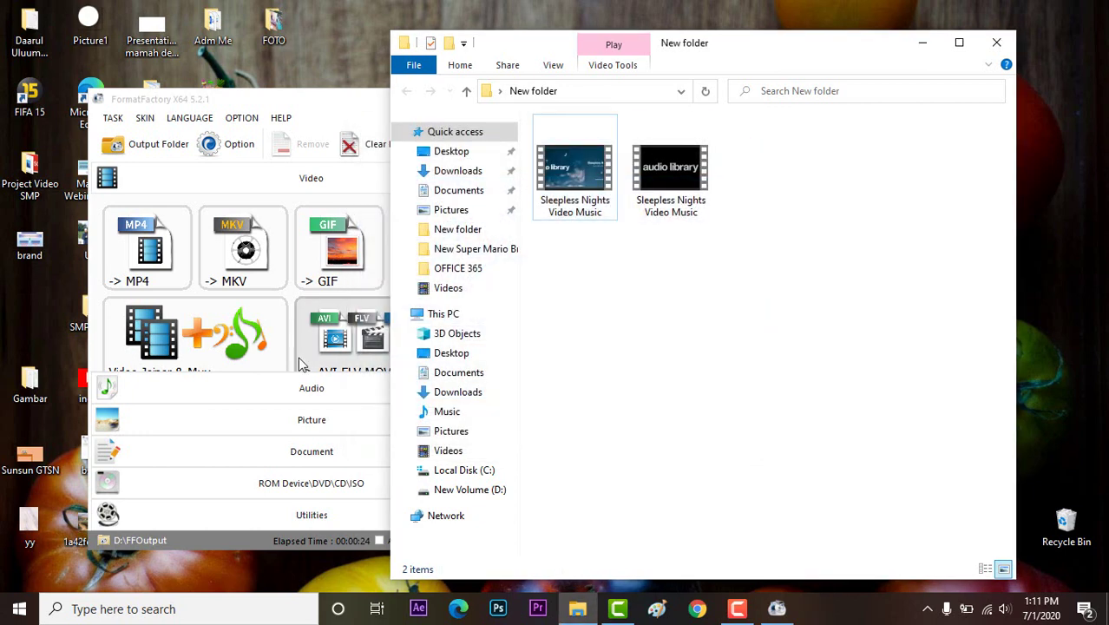
# - Show the audio conversion formats in Format Factory and maximize its window
pyautogui.click(278, 391)
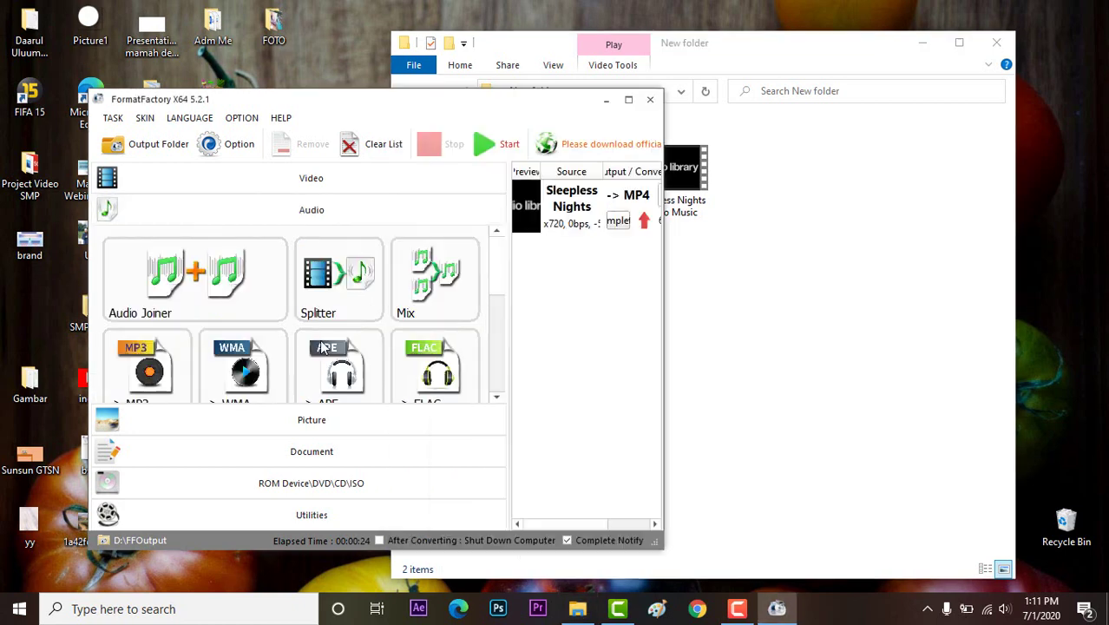
pyautogui.click(630, 100)
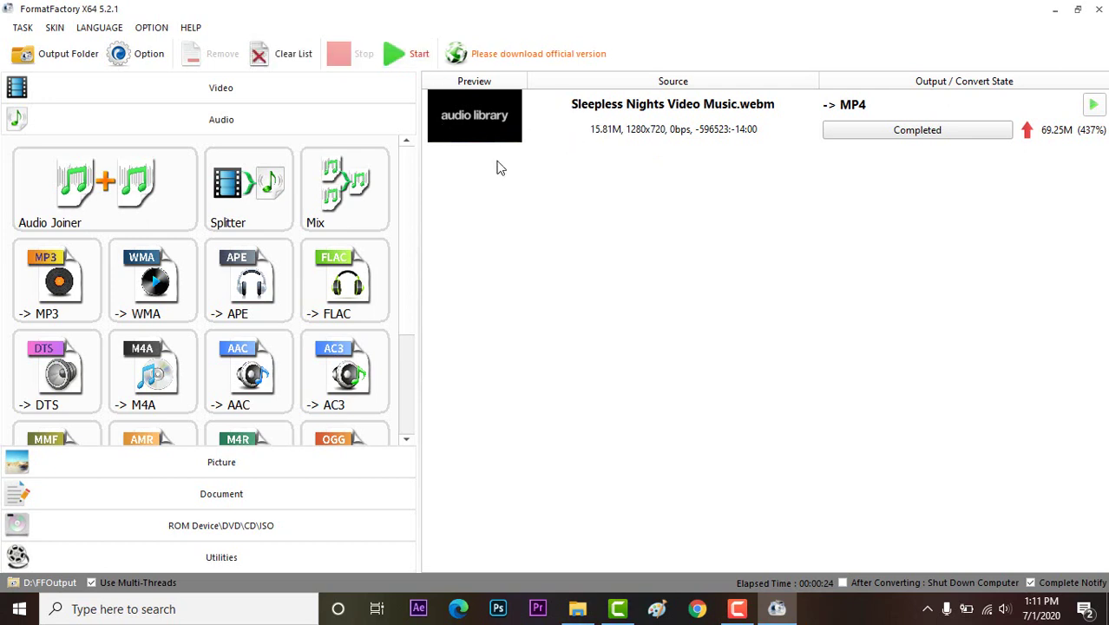
# - Open the output folder of the finished MP4 task, briefly play the converted video, and close the player and folder
pyautogui.click(399, 54)
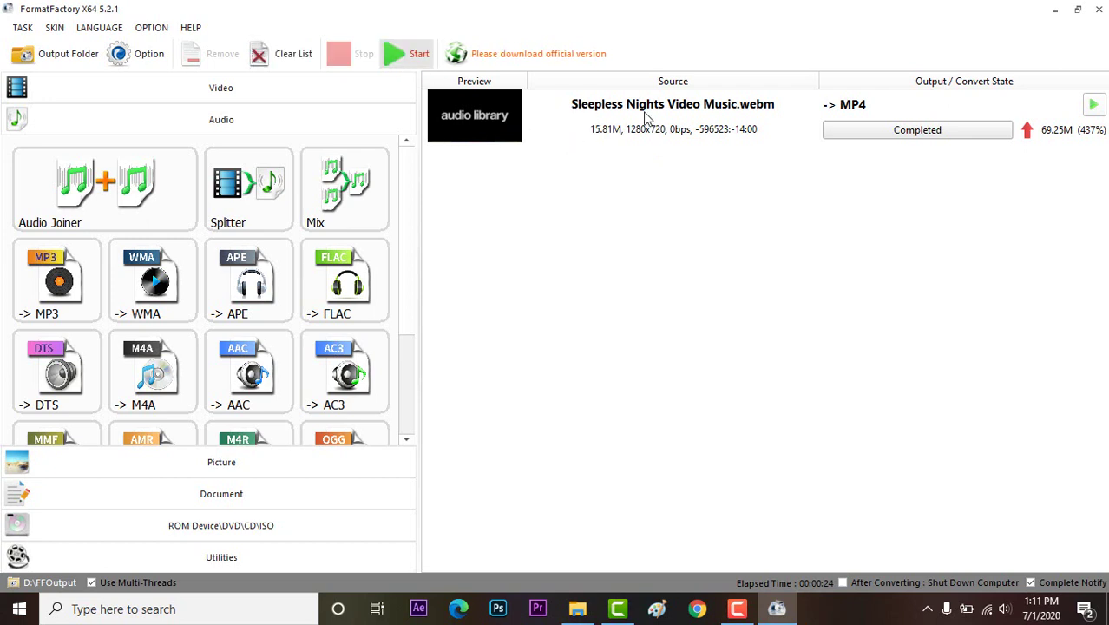
pyautogui.click(752, 123)
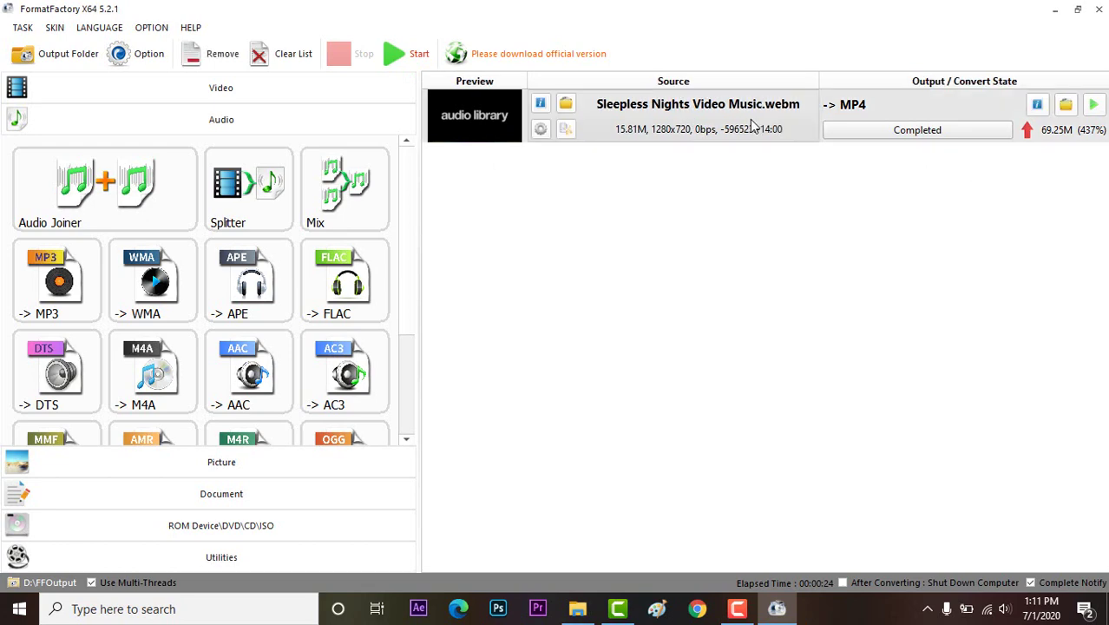
pyautogui.click(1065, 105)
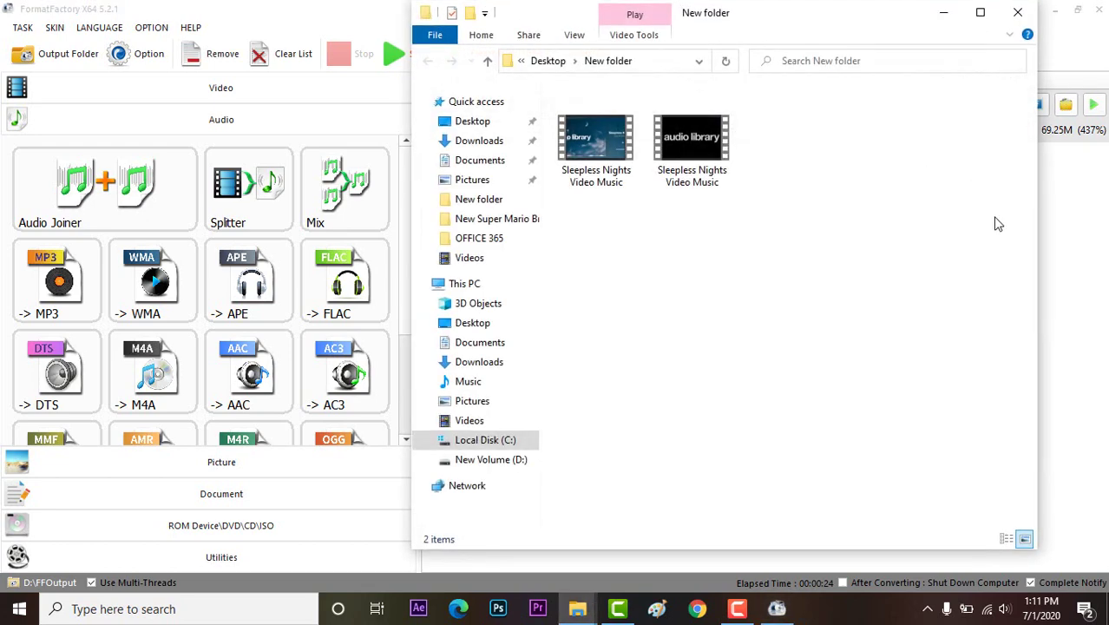
pyautogui.doubleClick(613, 160)
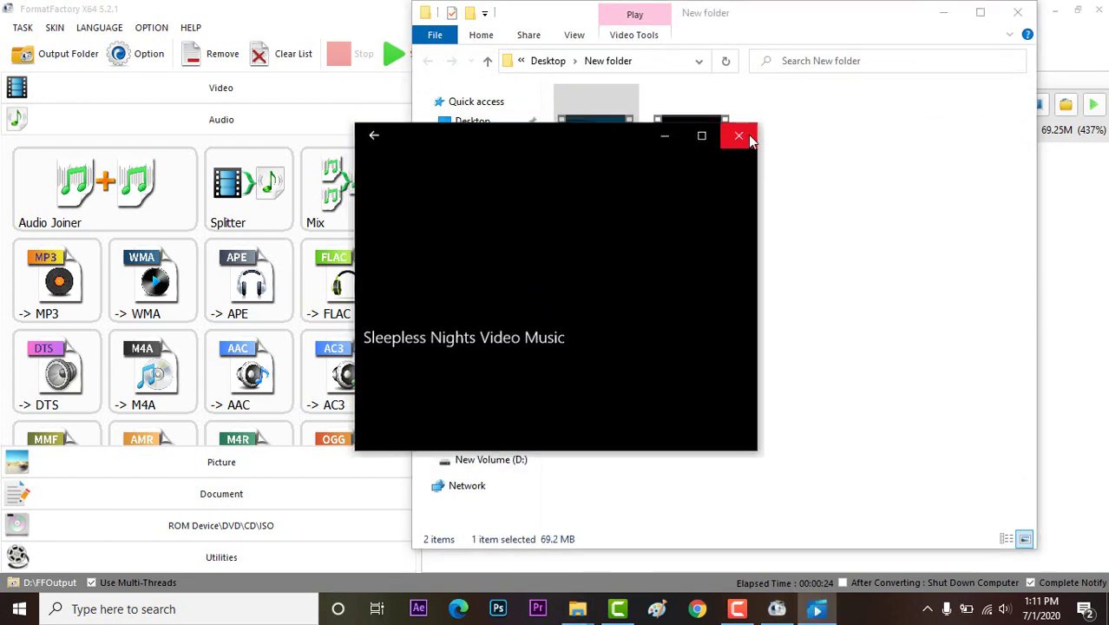
pyautogui.click(742, 135)
pyautogui.click(1016, 12)
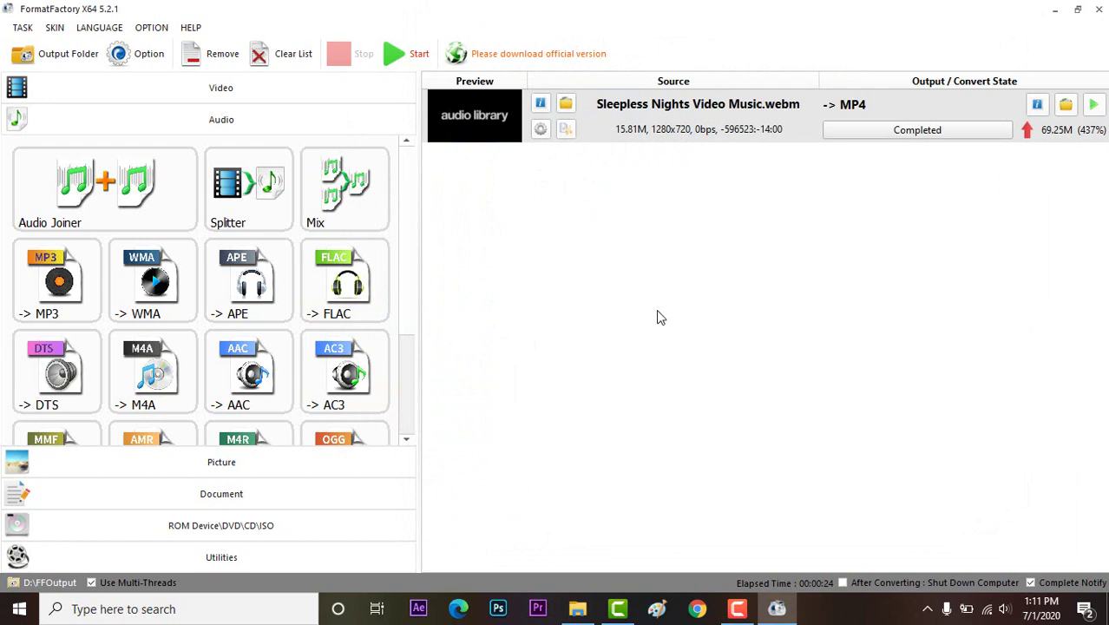
# - Clear the task list and queue Sleepless Nights Video Music.mp4 from New folder for conversion to MP3
pyautogui.click(289, 60)
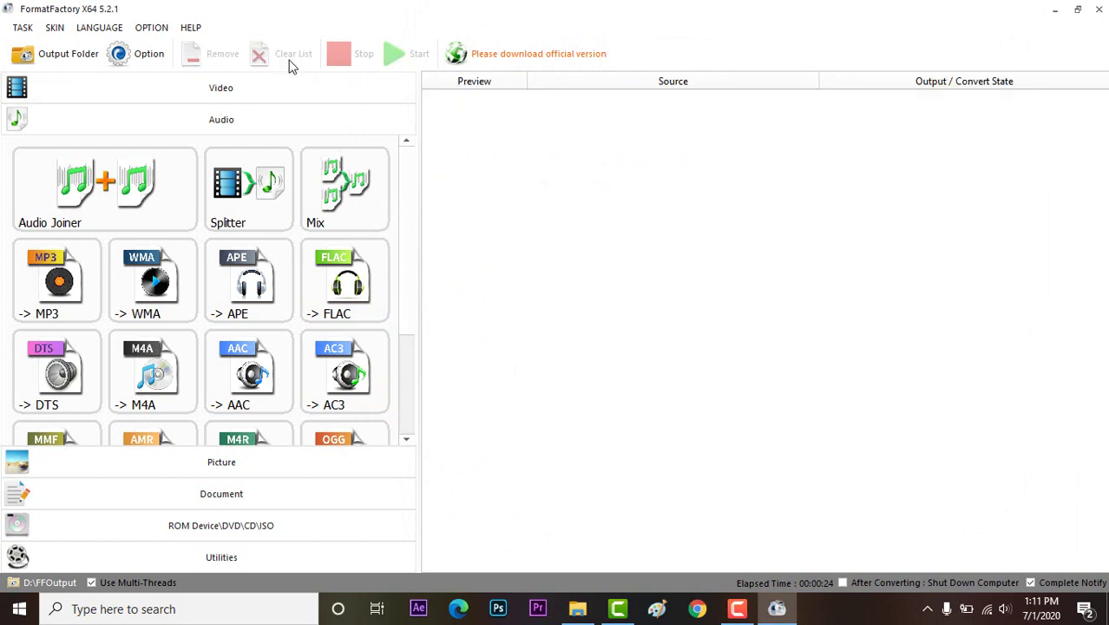
pyautogui.click(91, 319)
pyautogui.click(616, 330)
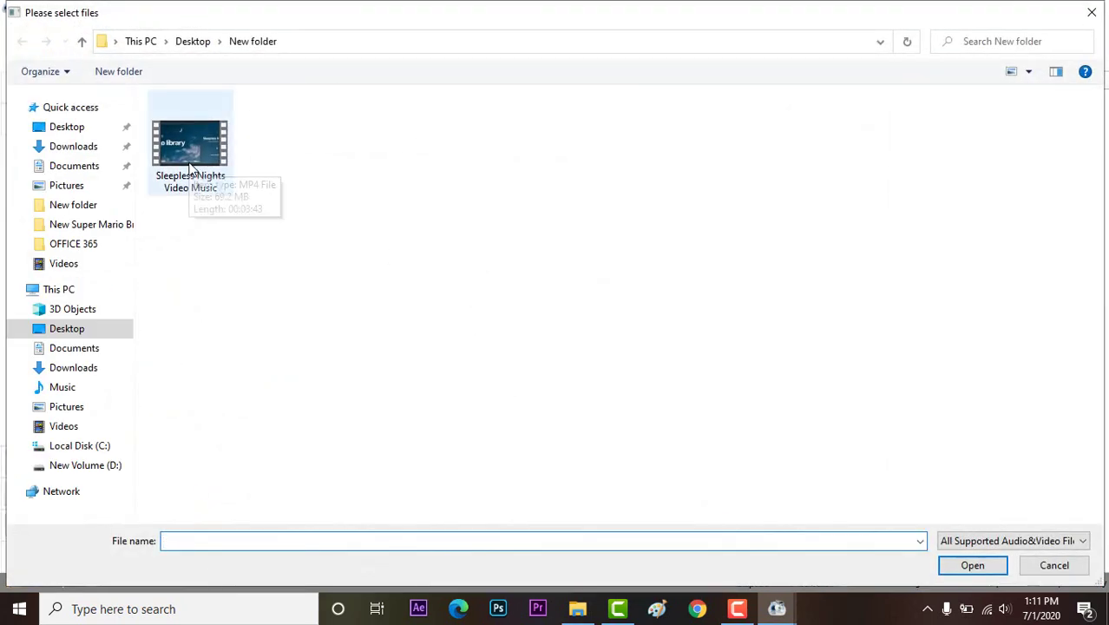
pyautogui.doubleClick(190, 169)
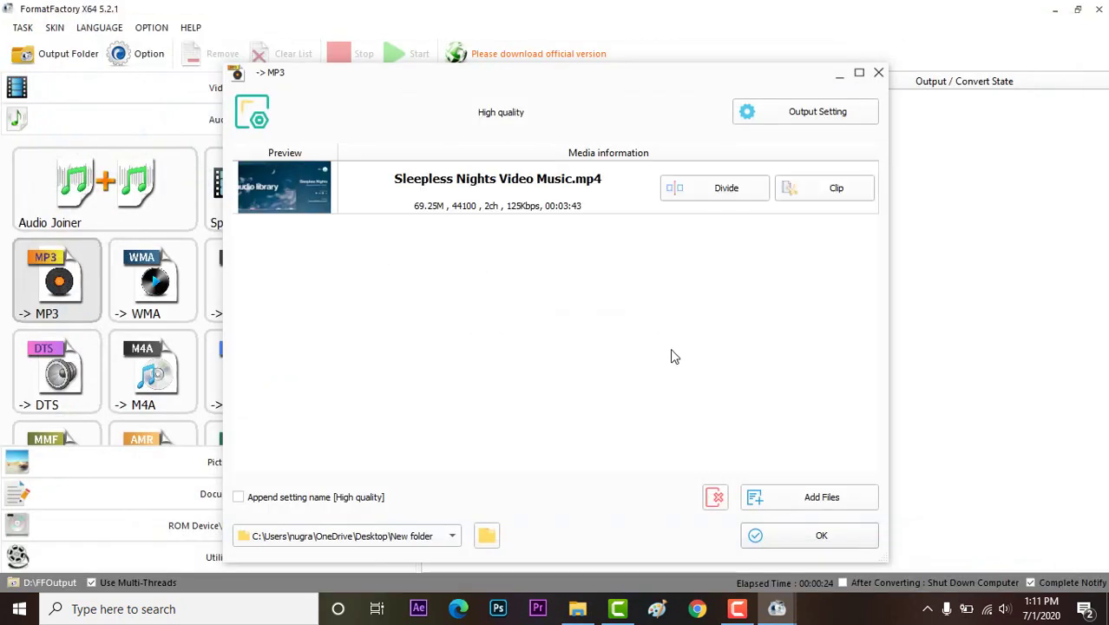
pyautogui.click(816, 540)
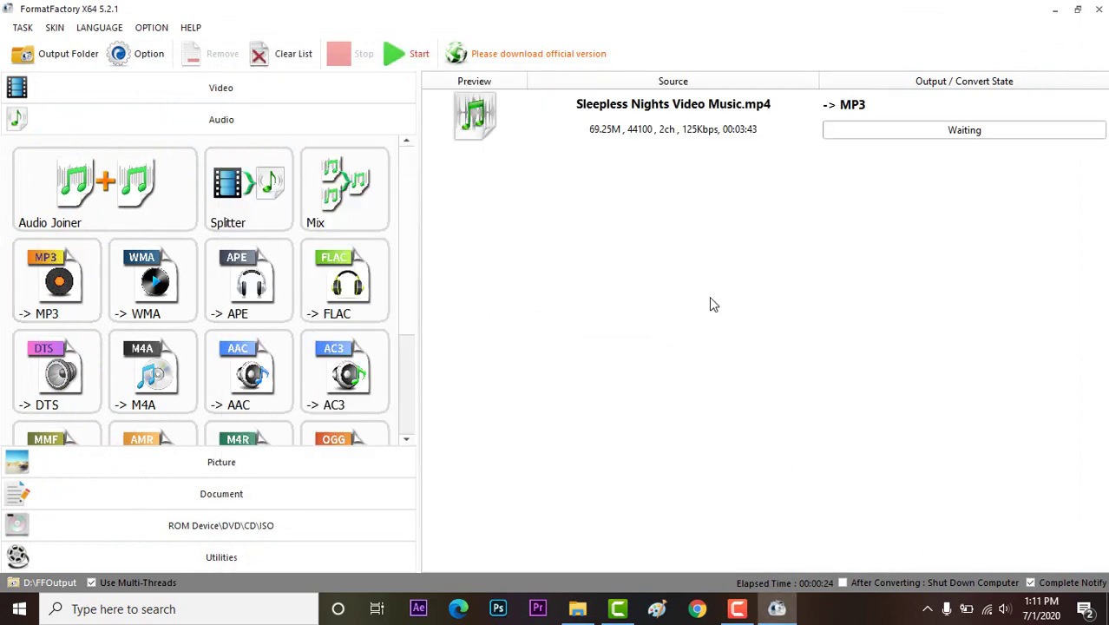
# - Run the queued MP3 conversion and dismiss its completion notification
pyautogui.click(398, 55)
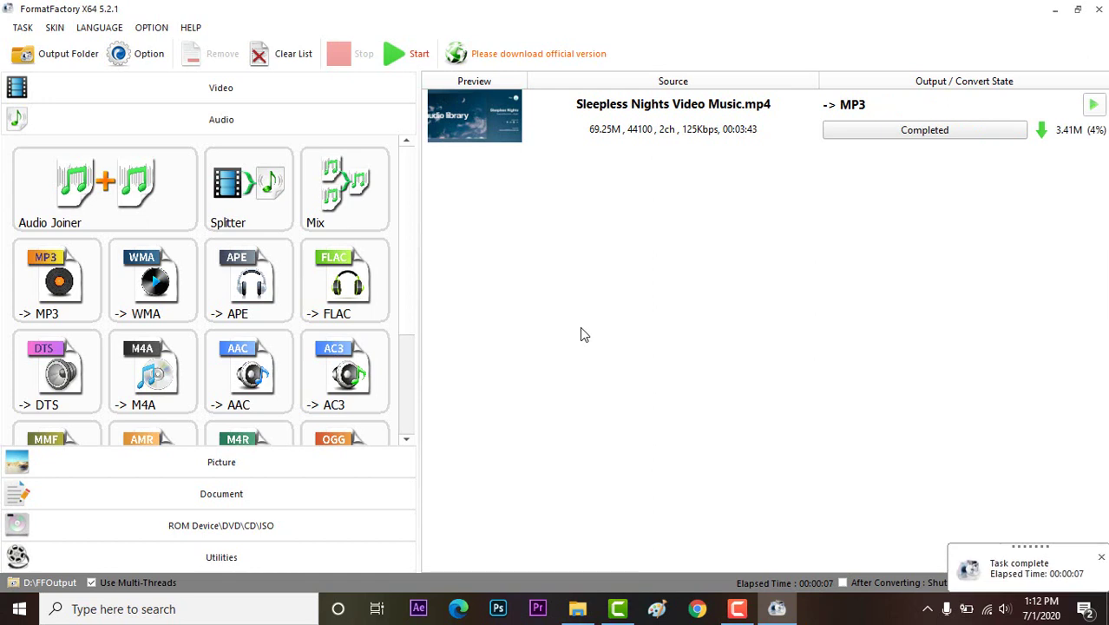
pyautogui.click(1099, 558)
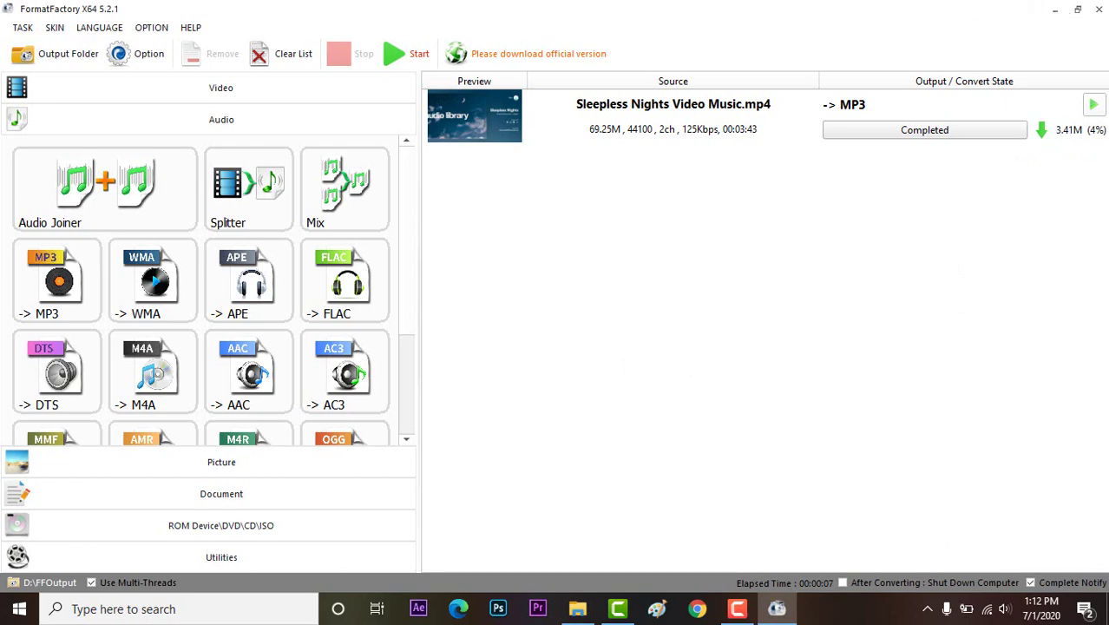
# - Restore and widen the Format Factory window, and open the output folder of the finished MP3 task
pyautogui.click(1078, 10)
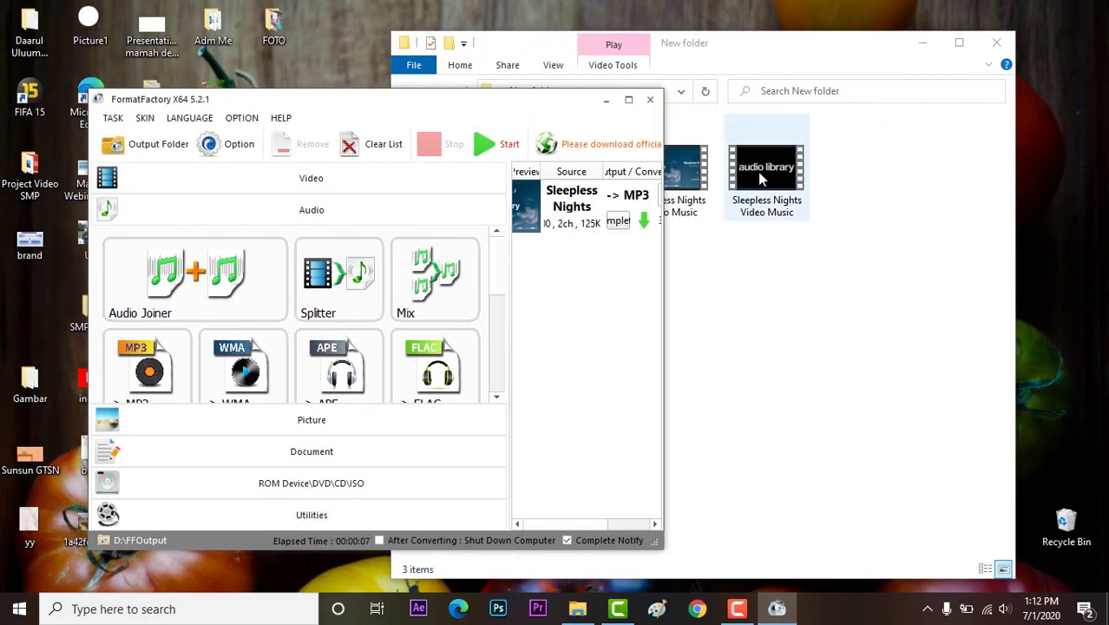
pyautogui.moveTo(664, 227); pyautogui.dragTo(952, 224)
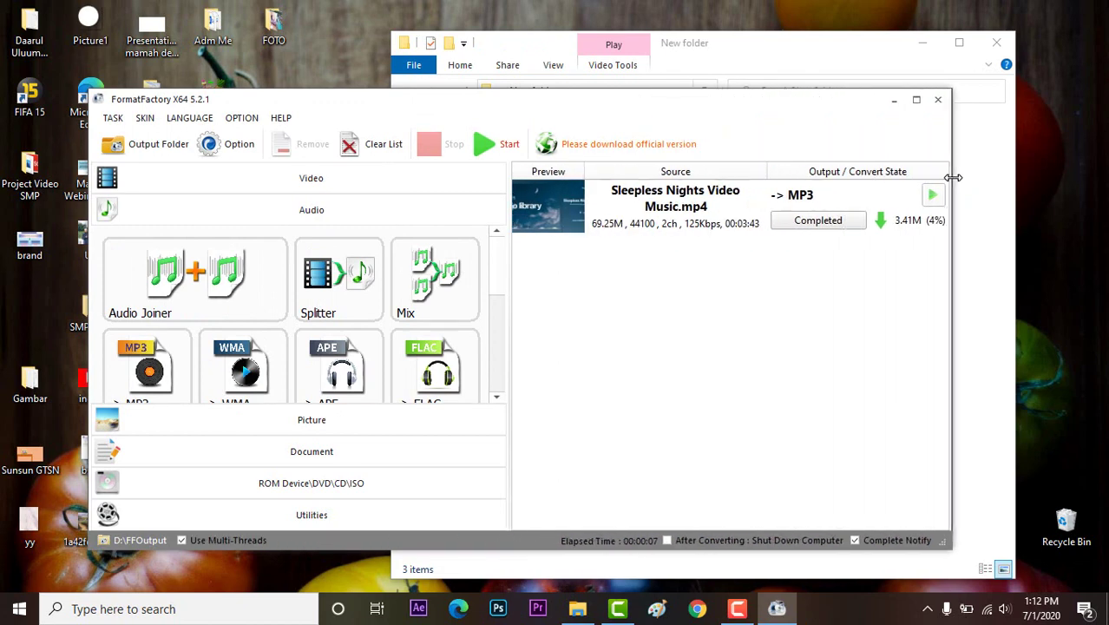
pyautogui.click(855, 223)
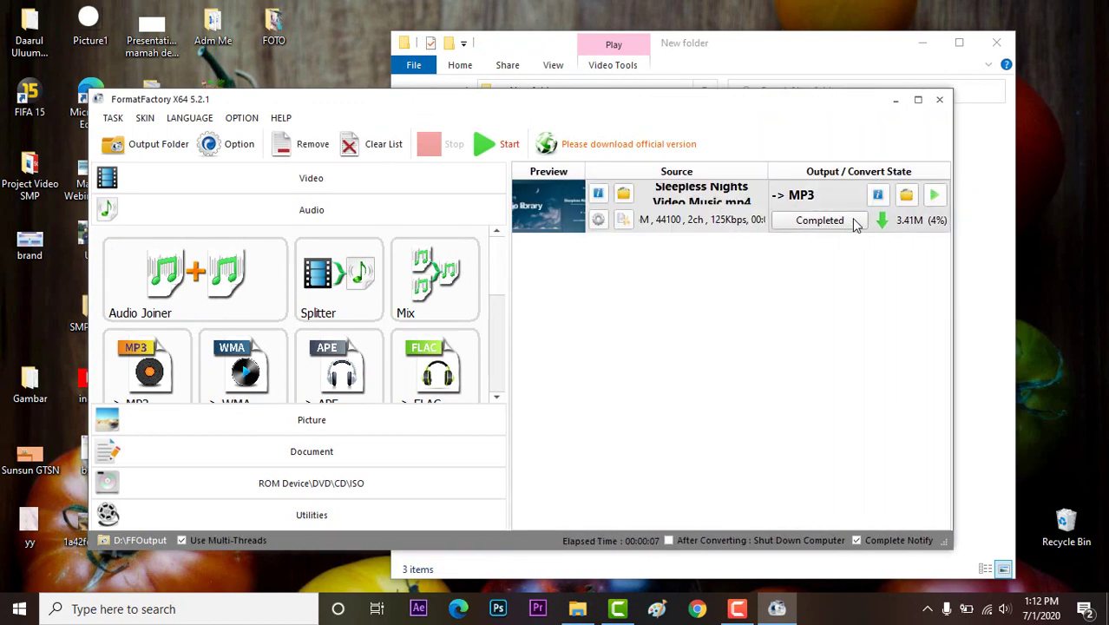
pyautogui.click(907, 196)
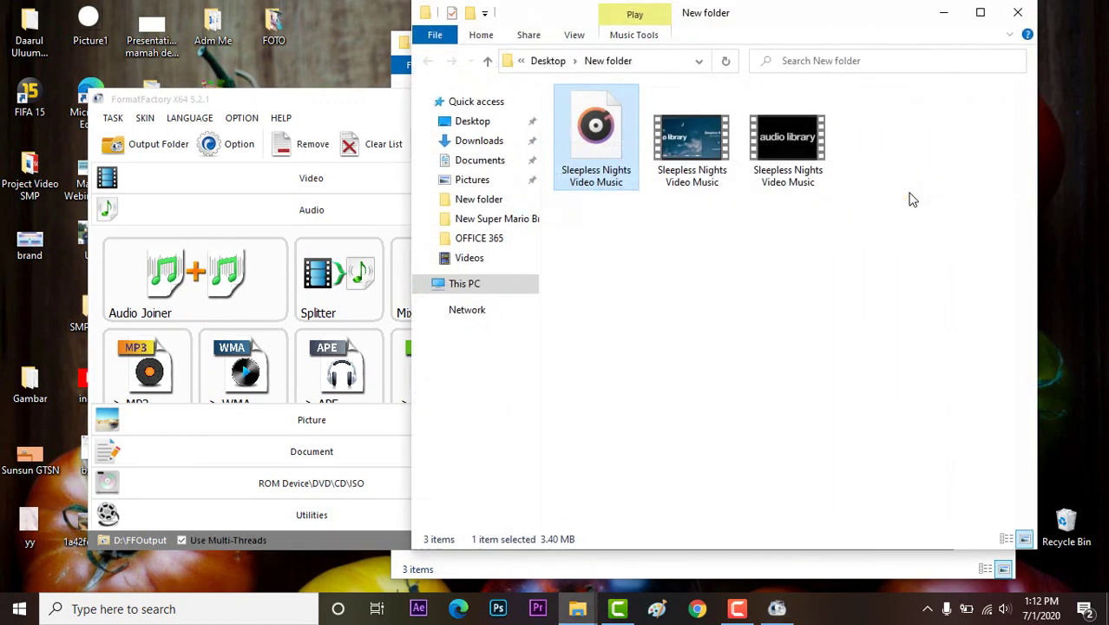
# - Briefly play the MP4 version of Sleepless Nights Video Music from the output folder and close the player
pyautogui.click(724, 259)
pyautogui.click(691, 178)
pyautogui.doubleClick(691, 178)
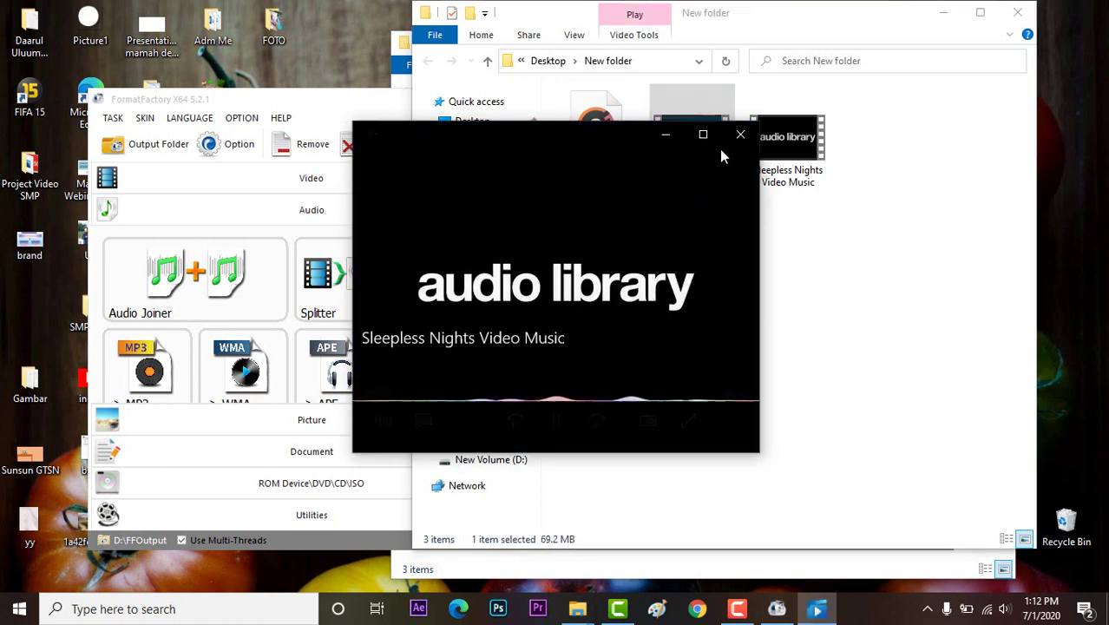
pyautogui.click(741, 136)
# - Play the converted MP3 file, raise the playback volume slightly, and close the music player
pyautogui.doubleClick(611, 162)
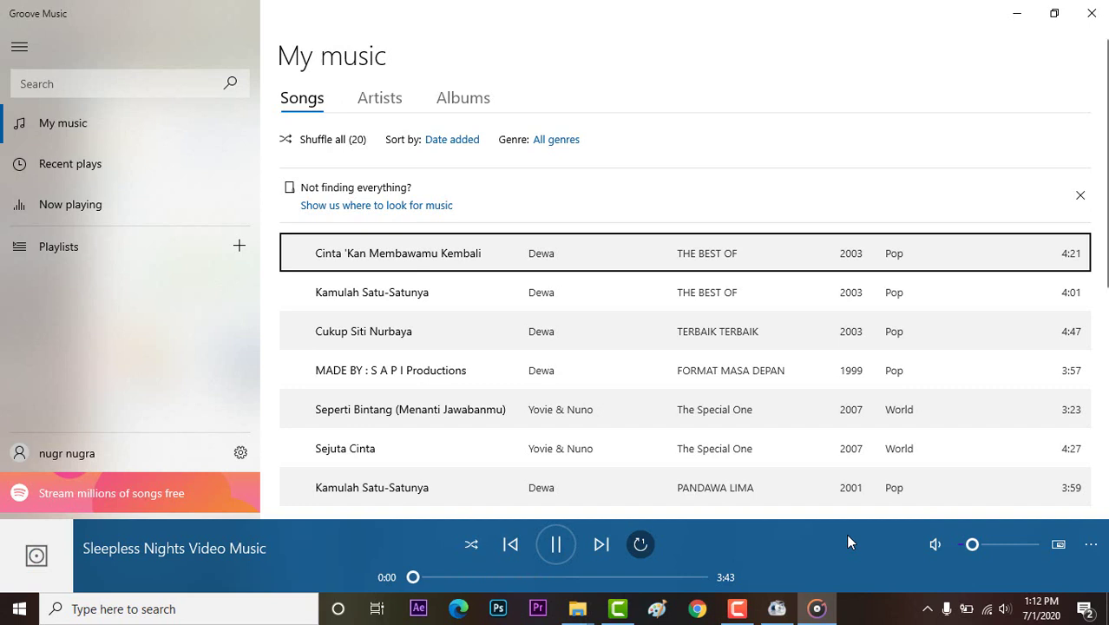
pyautogui.click(987, 544)
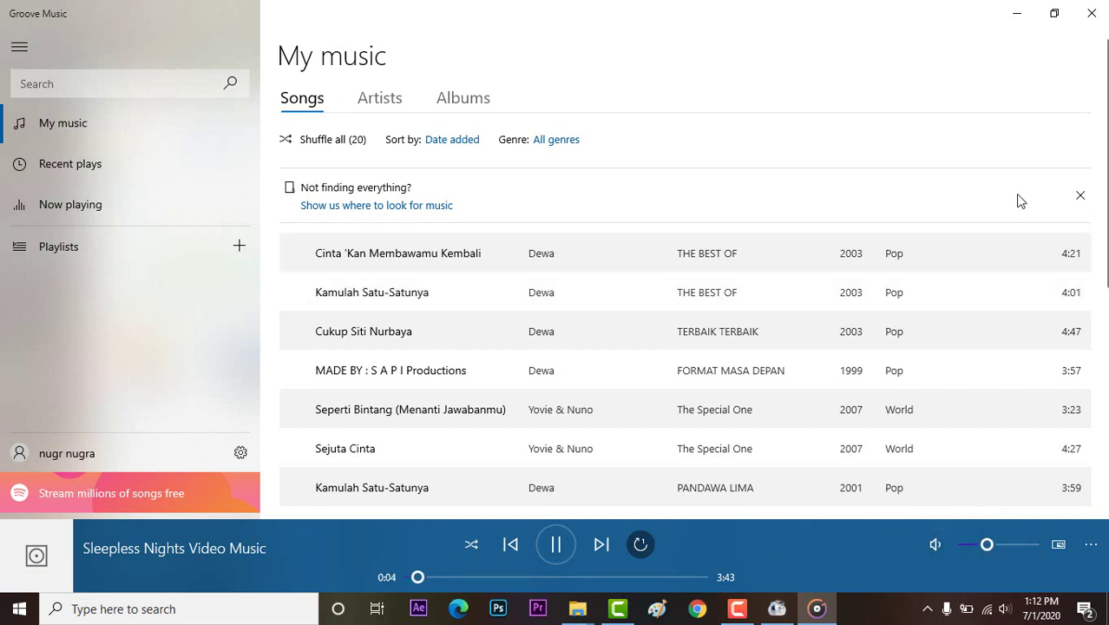
pyautogui.click(1090, 13)
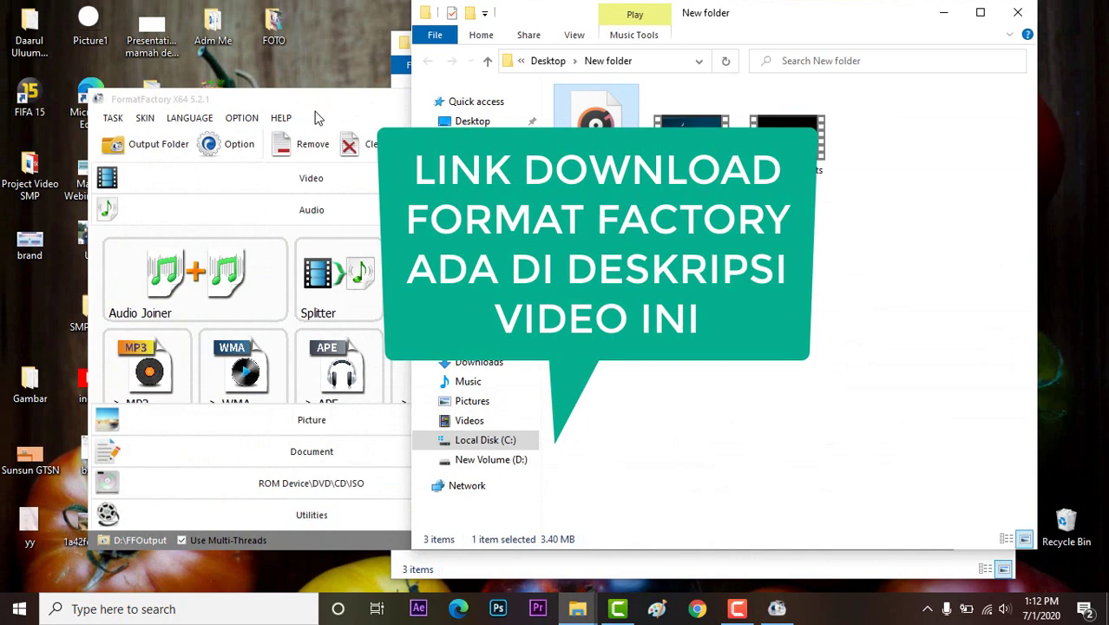
pyautogui.click(163, 106)
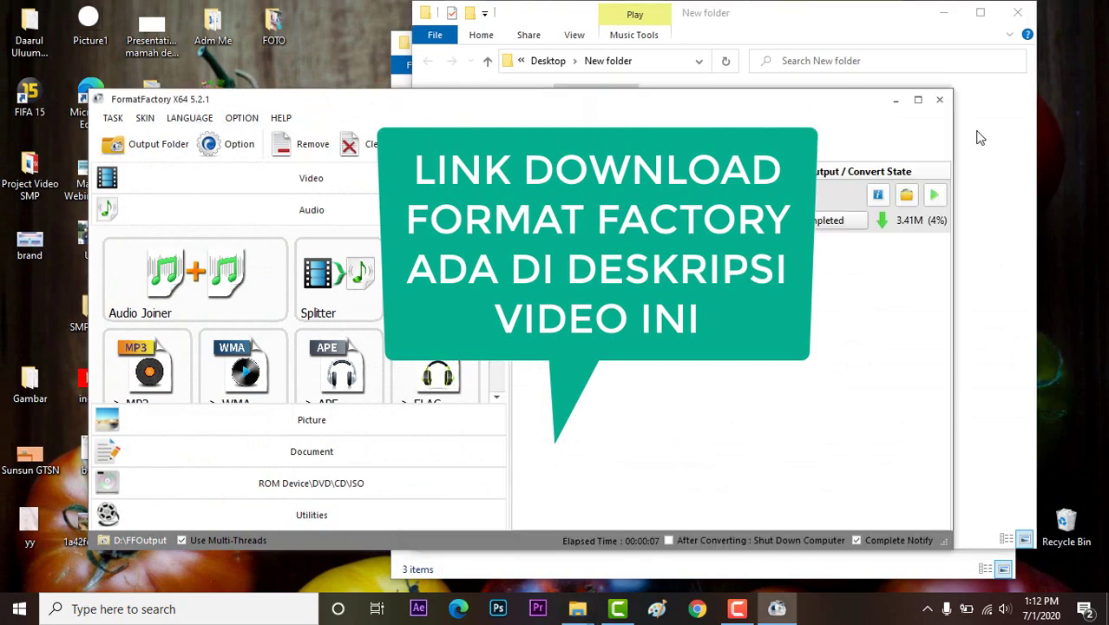
pyautogui.click(989, 221)
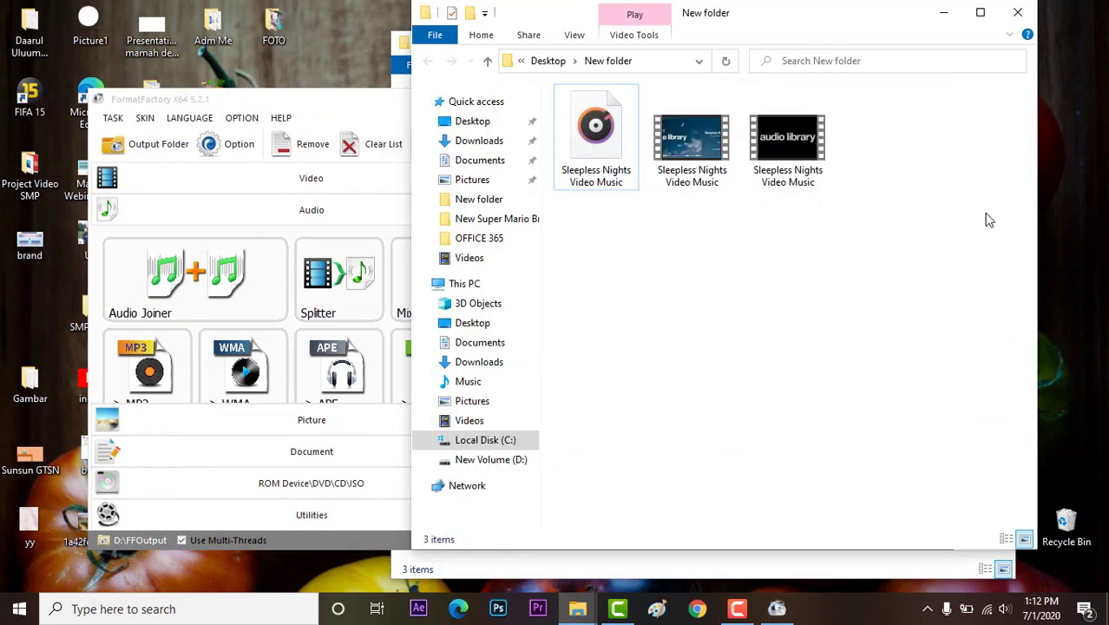